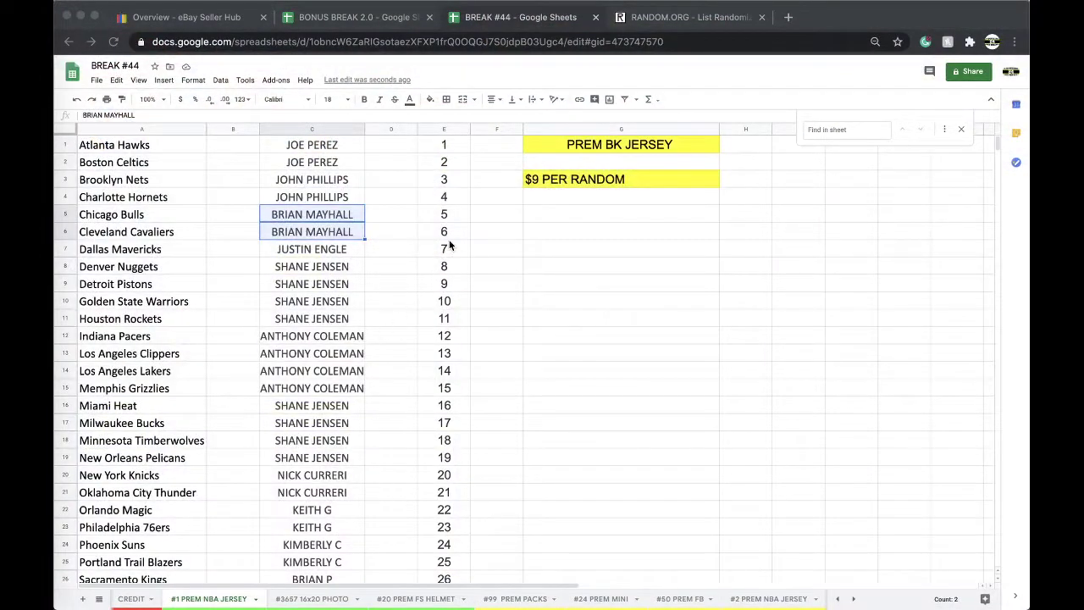
Copy column E's spot numbers 1–50 on the #1 PREM NBA JERSEY sheet
click(442, 129)
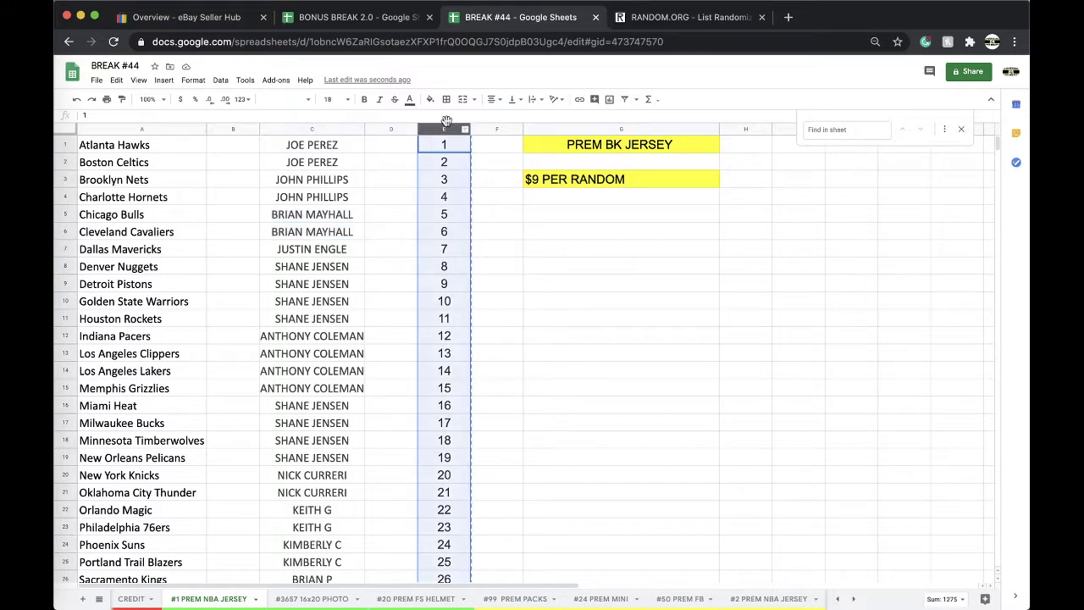
Load a fresh List Randomizer, paste the 50 spot numbers and randomize them
click(669, 17)
key(Return)
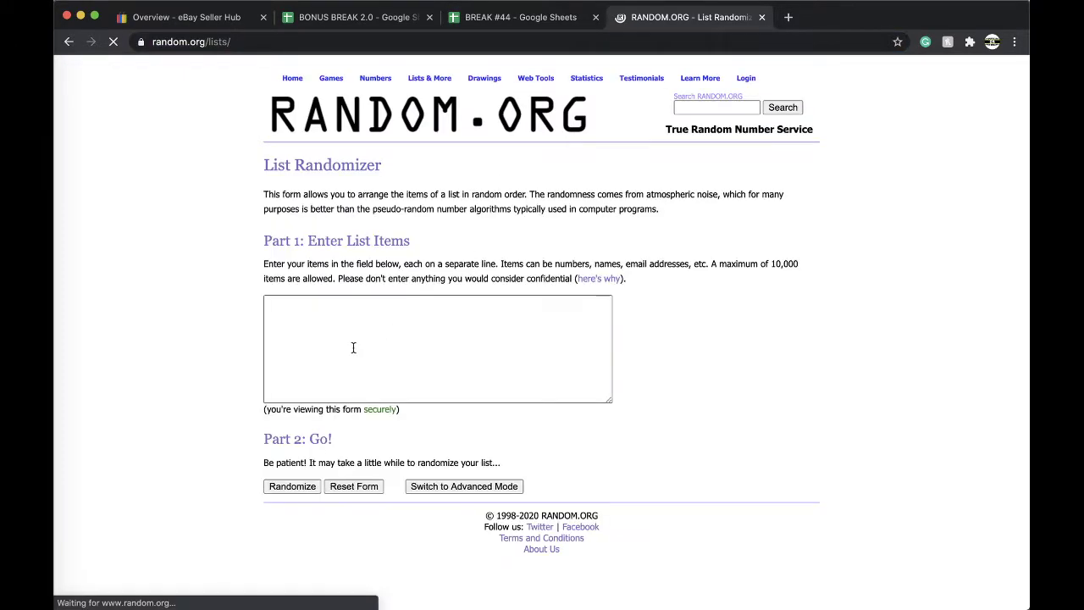
click(353, 346)
key(ctrl+v)
click(298, 490)
Reshuffle the list four more times, ending with 43 at the top
scroll(283, 474, down, 5)
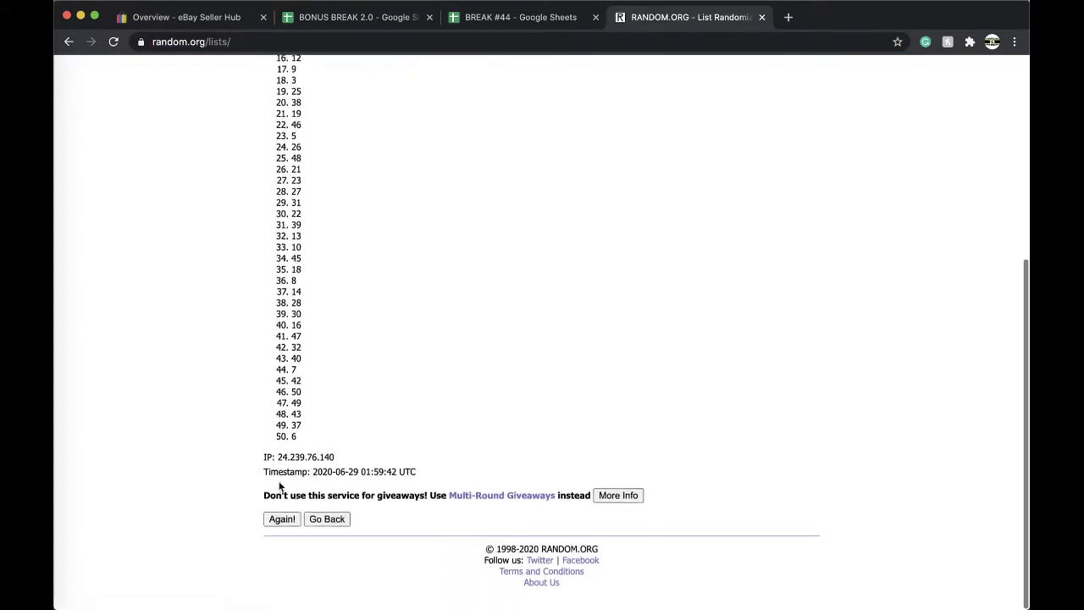
click(276, 530)
scroll(283, 508, down, 2)
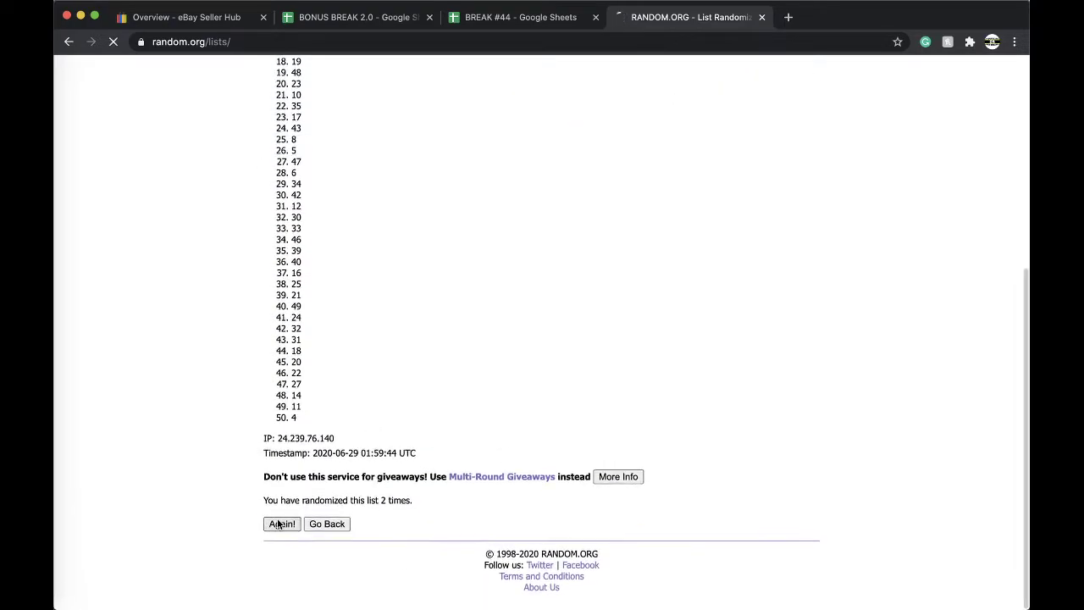
click(278, 524)
scroll(276, 525, up, 1)
click(278, 524)
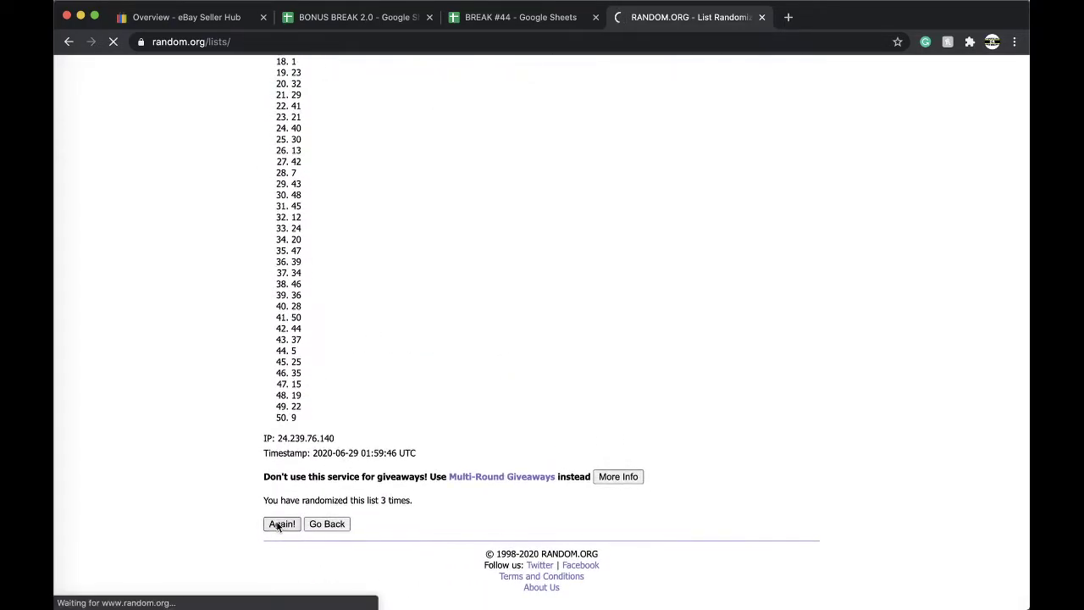
scroll(277, 525, up, 1)
click(279, 522)
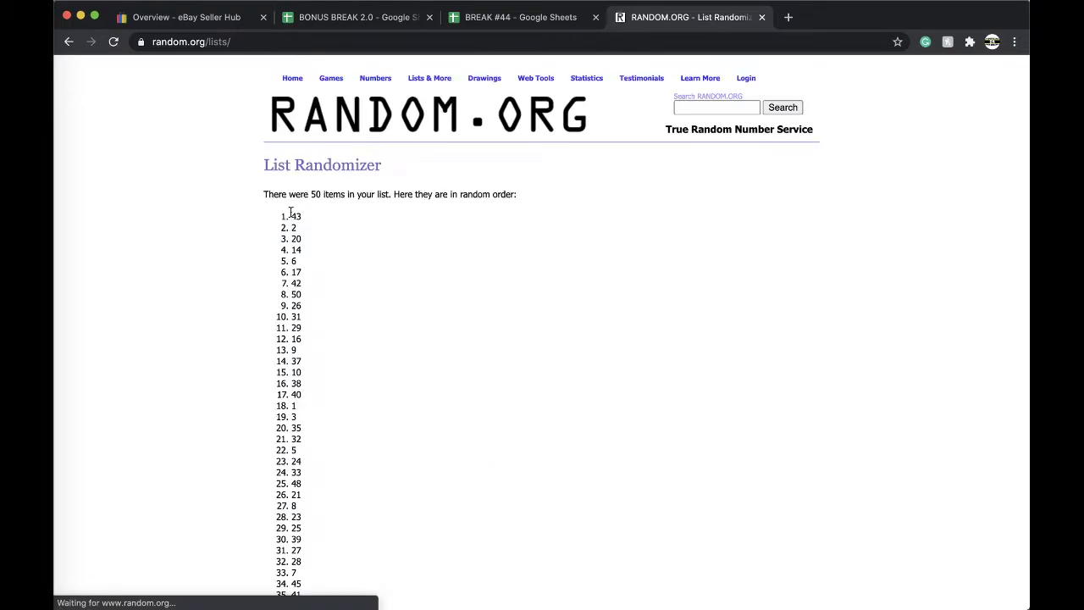
Fill cell E43 (spot 43) yellow on the BREAK #44 jersey sheet
click(506, 19)
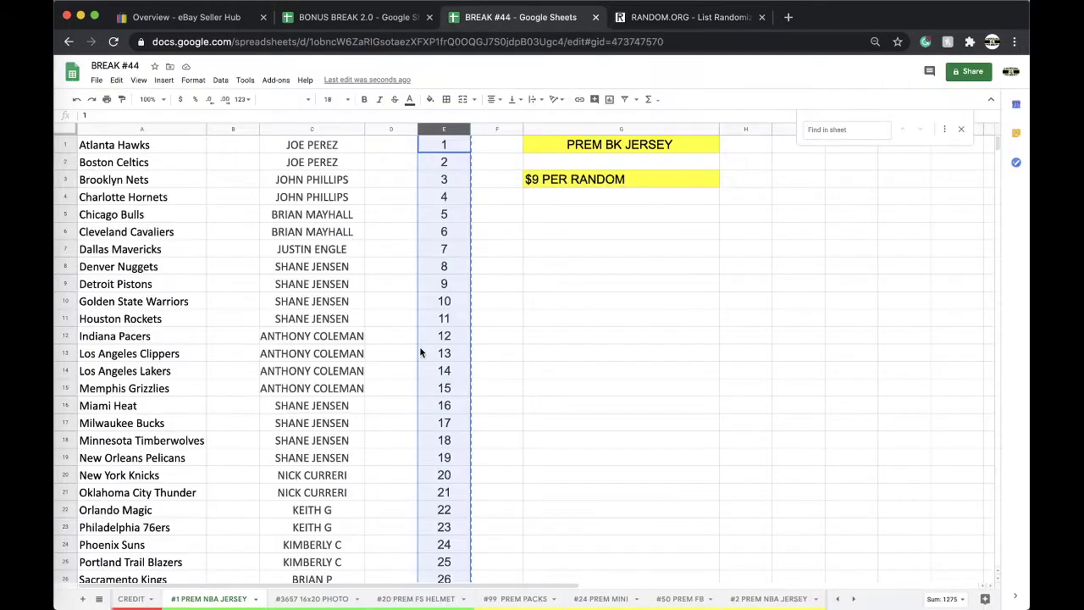
scroll(443, 362, down, 5)
scroll(443, 363, down, 9)
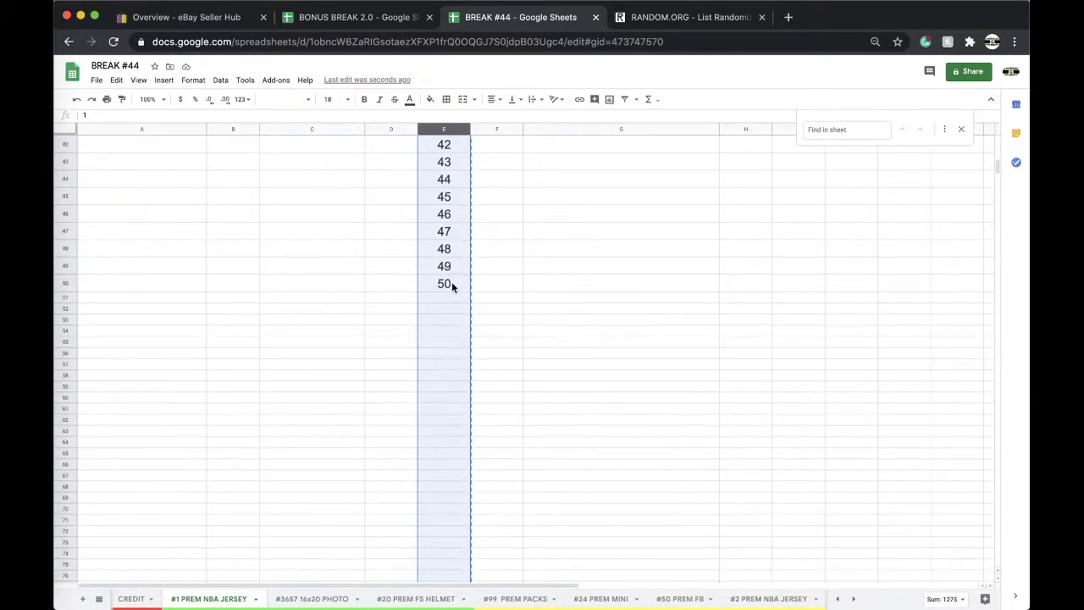
click(443, 162)
click(430, 99)
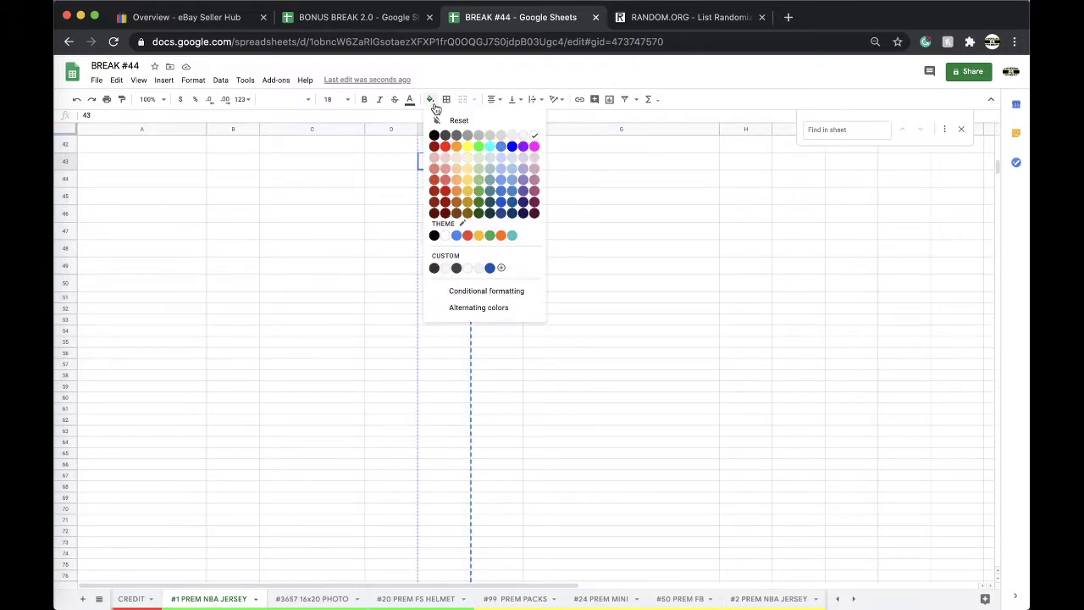
click(467, 144)
Duplicate the #1 PREM NBA JERSEY sheet, then delete the copy
click(254, 598)
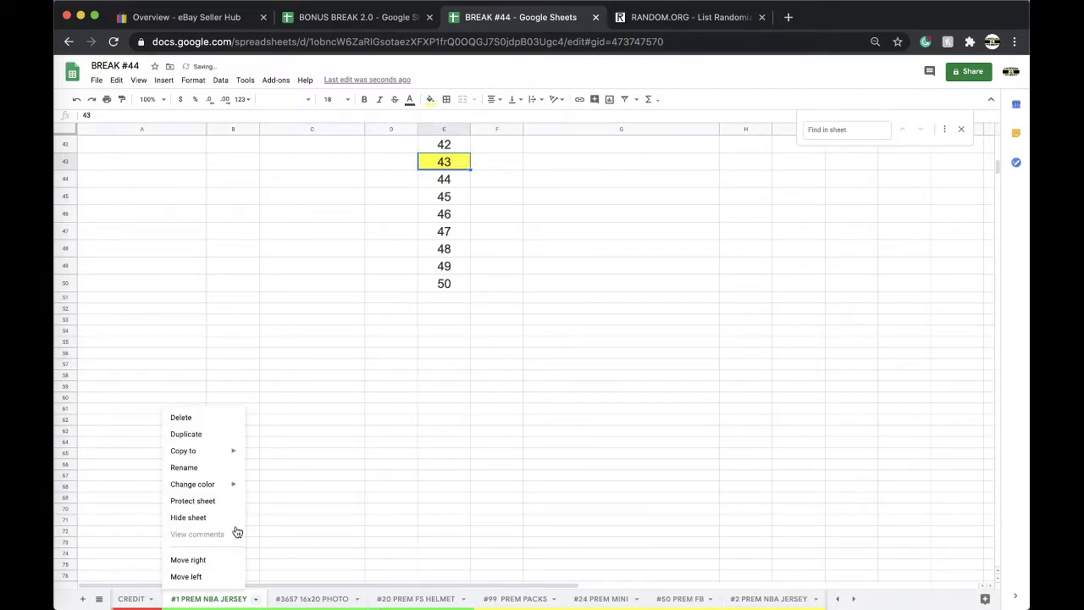
click(197, 434)
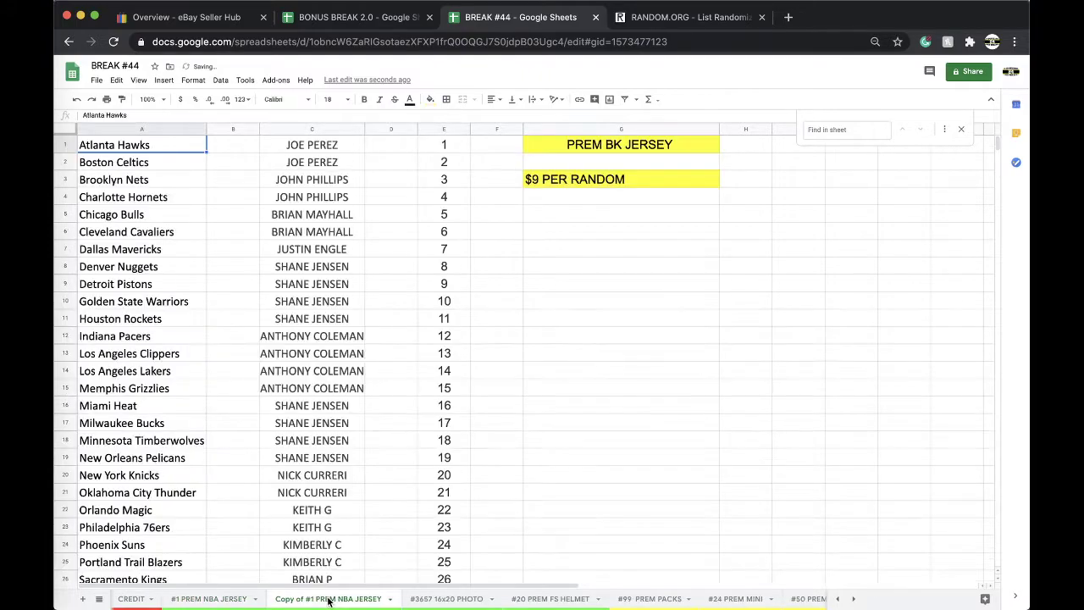
click(338, 525)
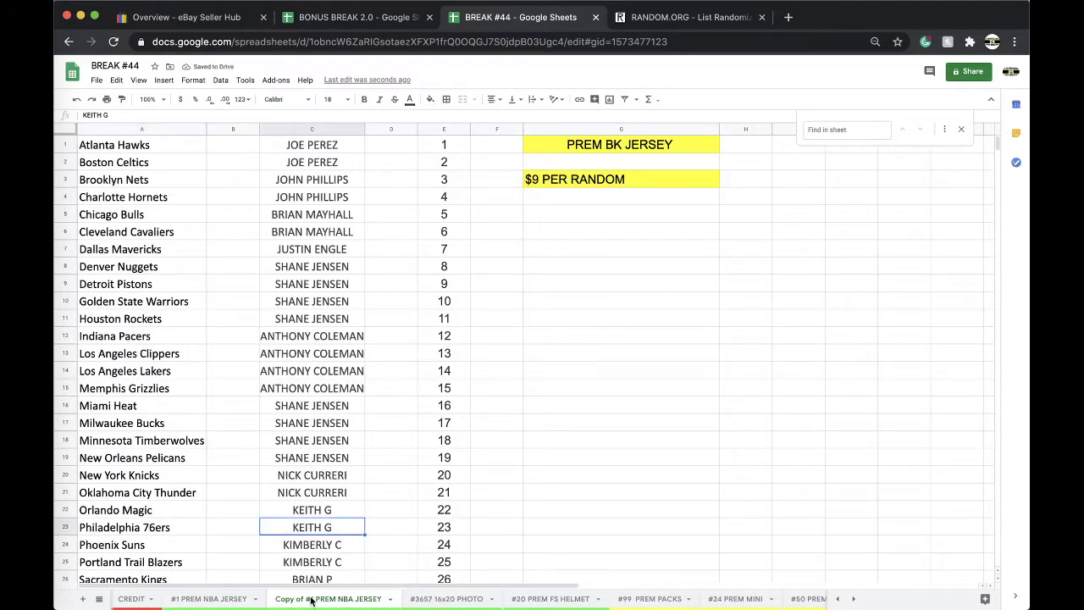
click(389, 599)
click(285, 418)
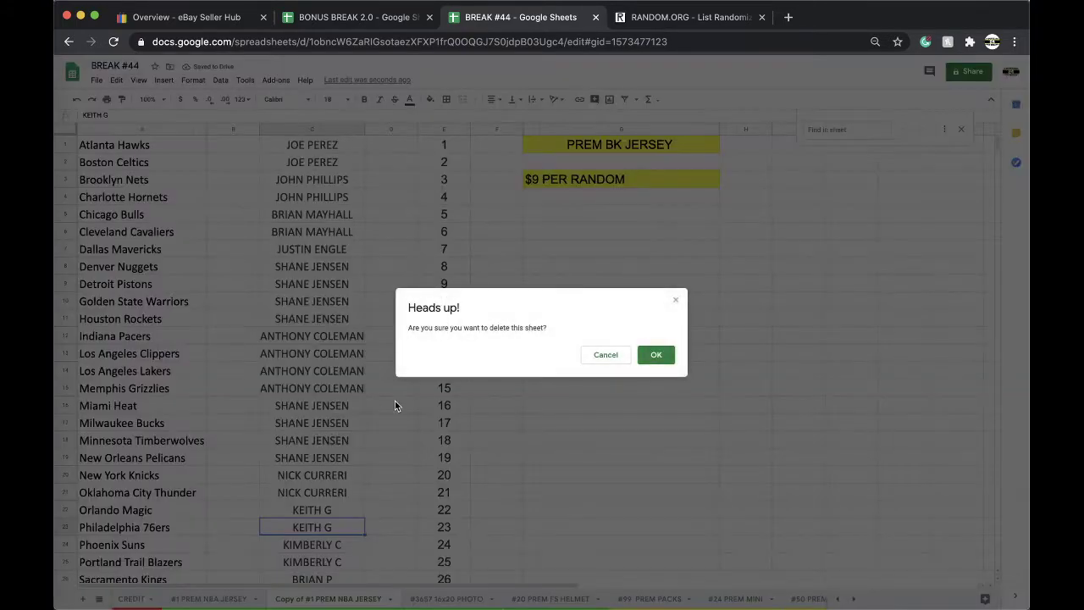
Confirm the copy's deletion and reset the fill on C6:C7 of #20 PREM FS HELMET
click(655, 354)
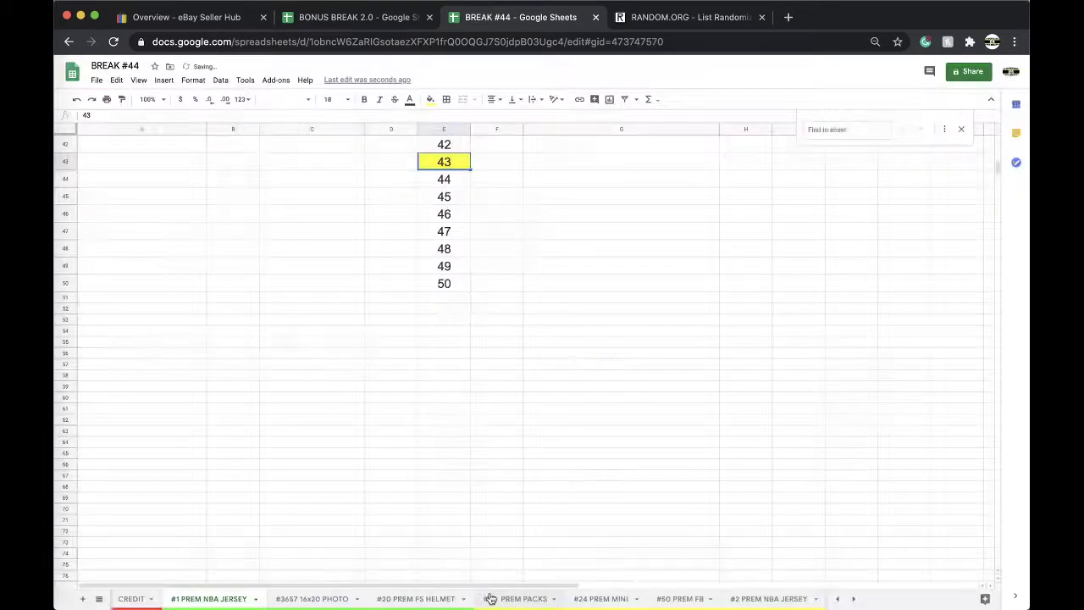
click(453, 599)
scroll(339, 296, up, 5)
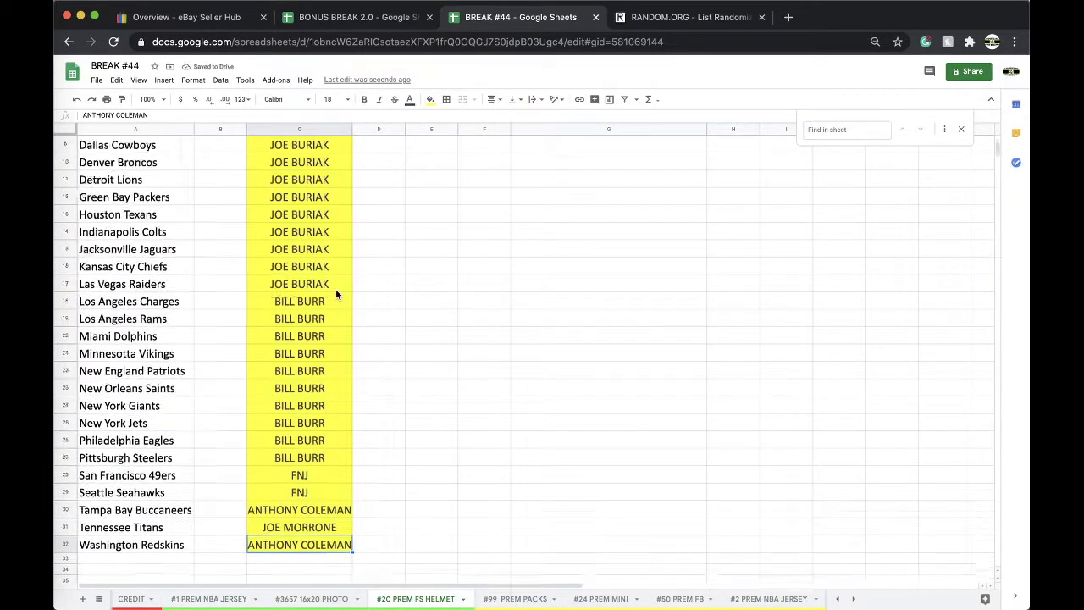
drag(311, 218, 300, 236)
click(430, 99)
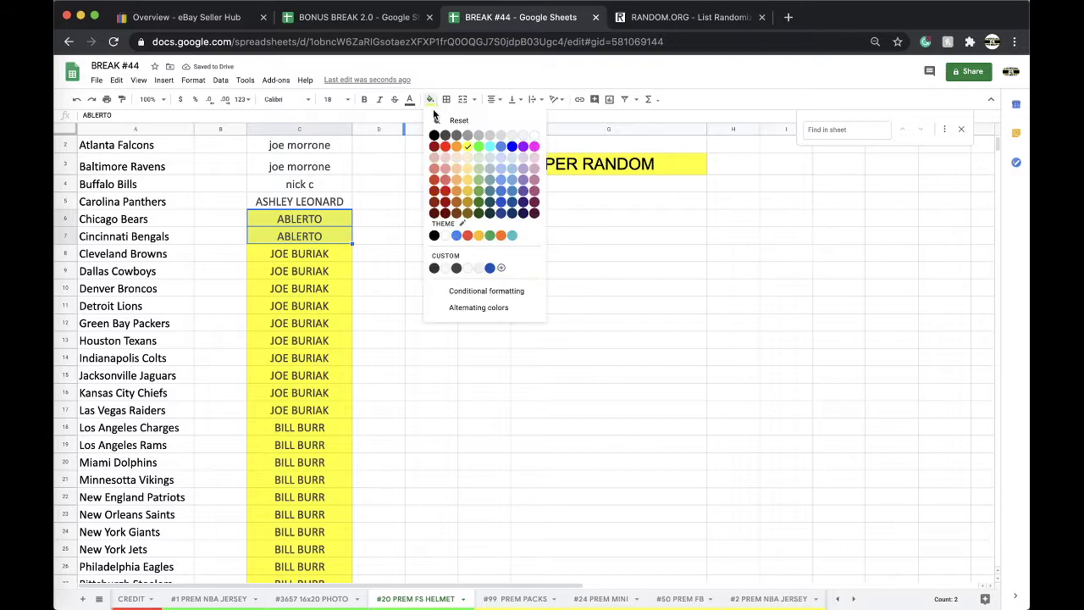
click(449, 118)
Delete row 43 from the #2 PREM NBA JERSEY sheet
scroll(529, 603, right, 5)
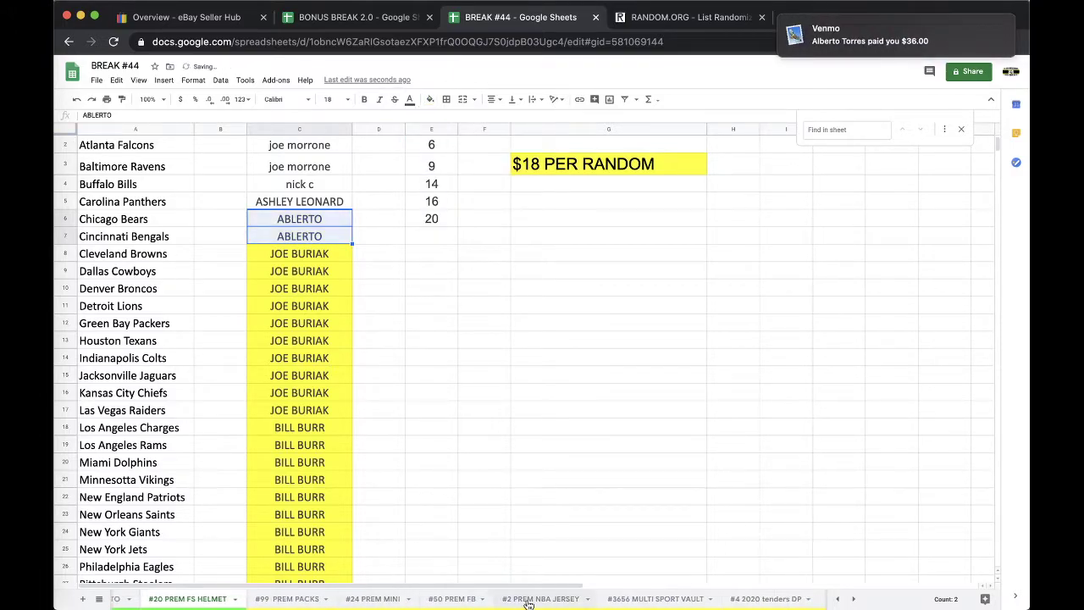
scroll(528, 603, right, 10)
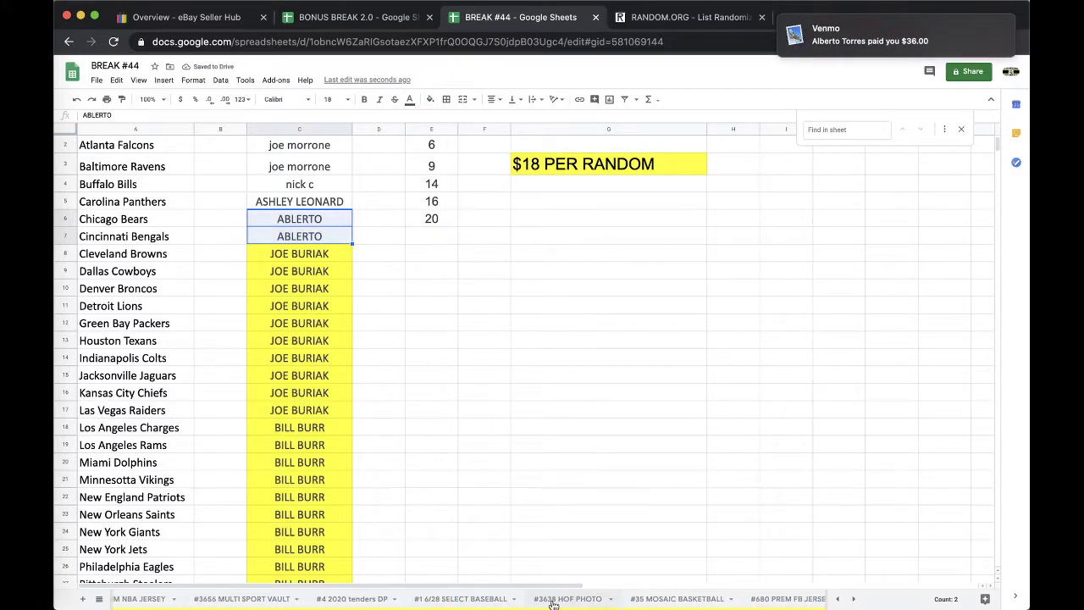
scroll(665, 599, right, 5)
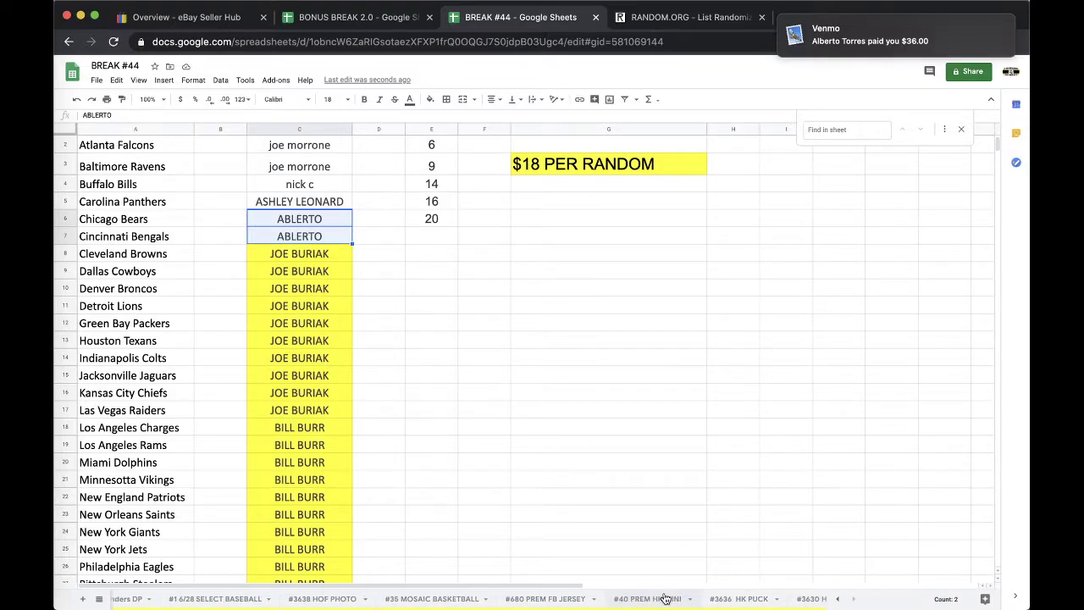
scroll(665, 598, left, 4)
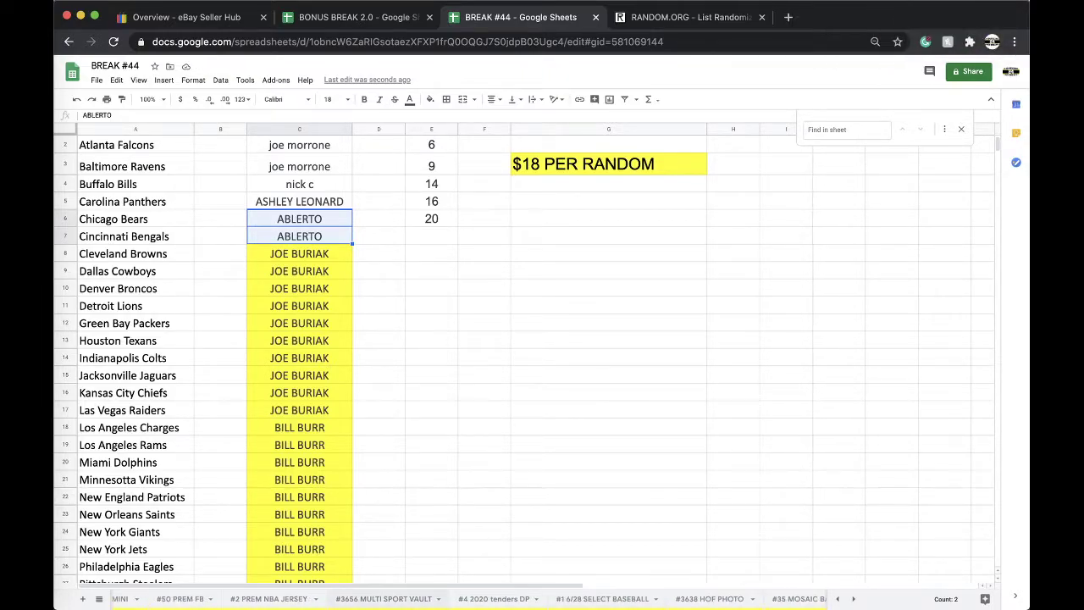
click(268, 598)
scroll(464, 334, down, 10)
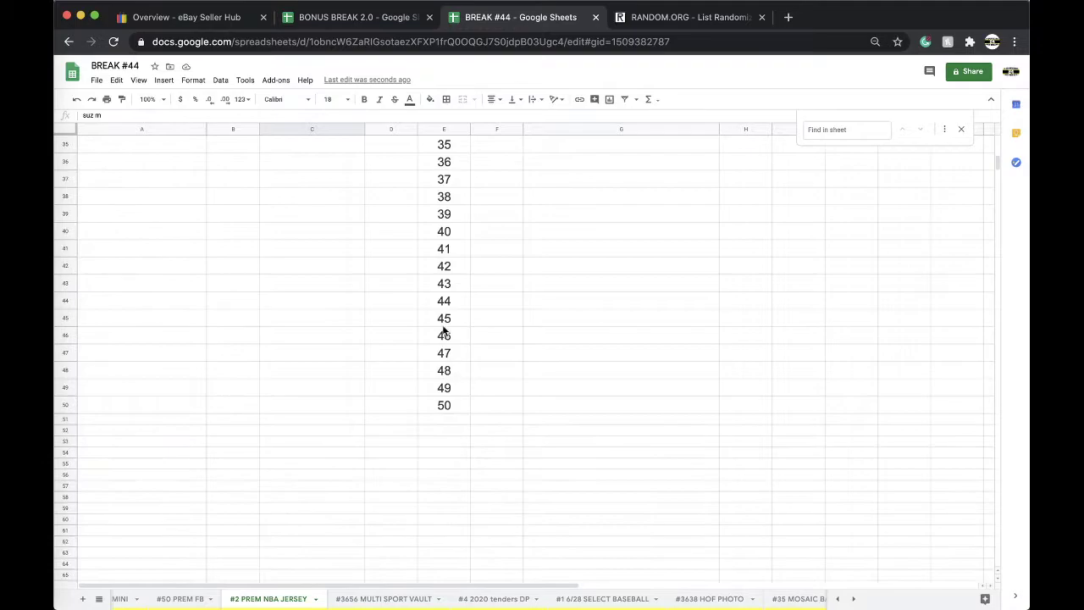
right_click(446, 285)
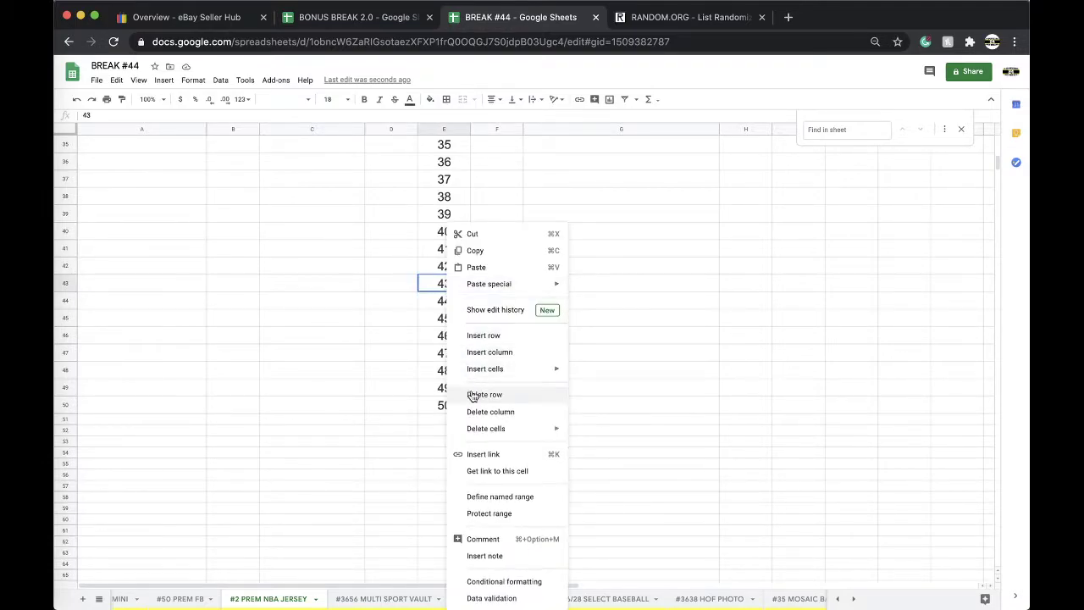
click(473, 394)
scroll(364, 592, right, 5)
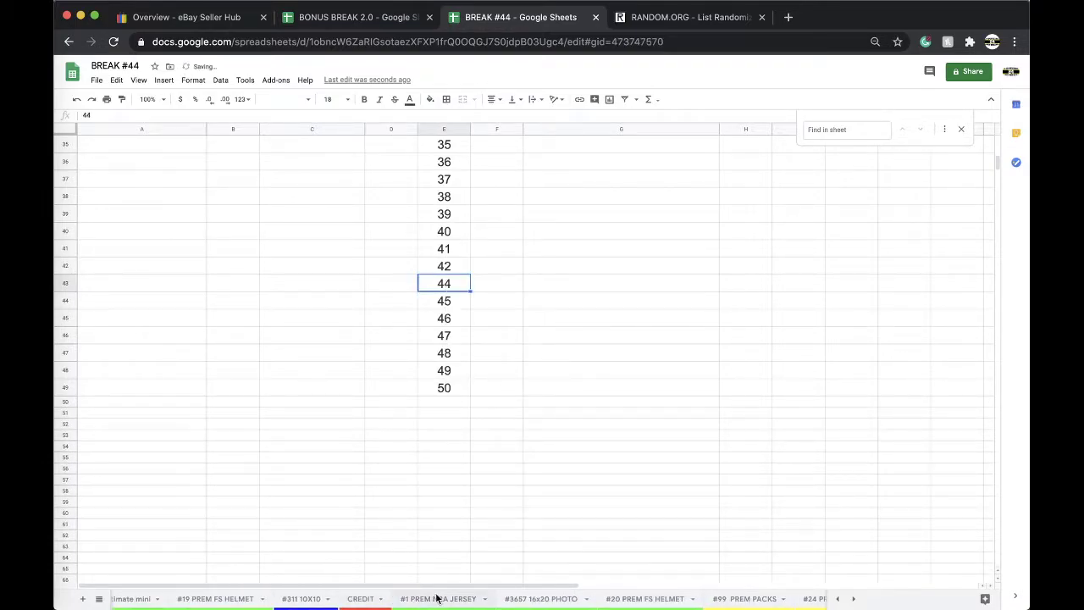
Switch to the #1 PREM NBA JERSEY tab, where spot 43 is yellow
click(437, 597)
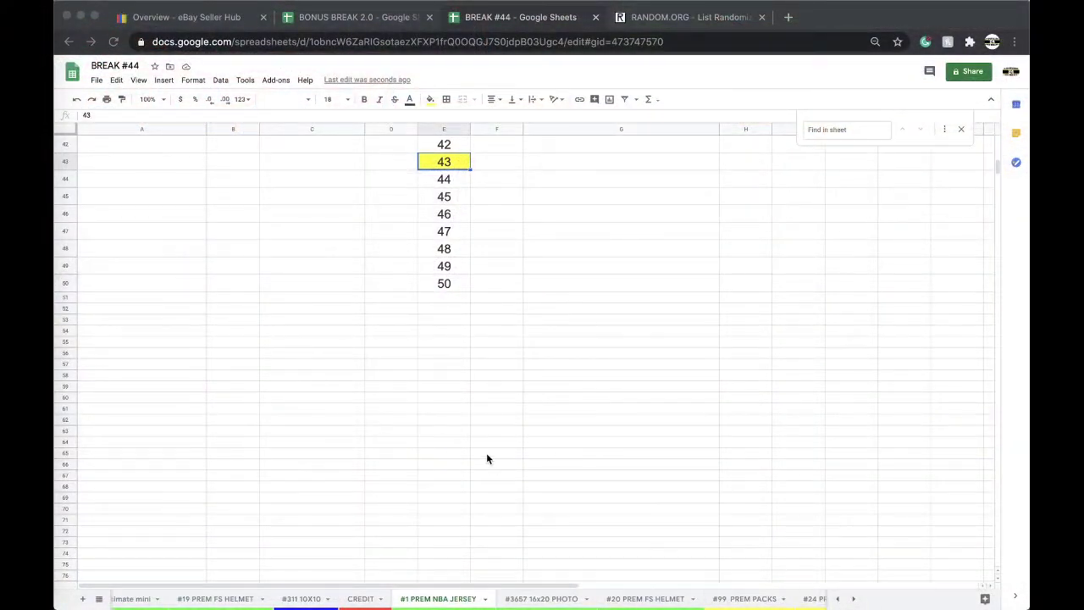
Review the Denver Nuggets and Los Angeles Clippers buyers, then select all of column C
scroll(273, 390, up, 10)
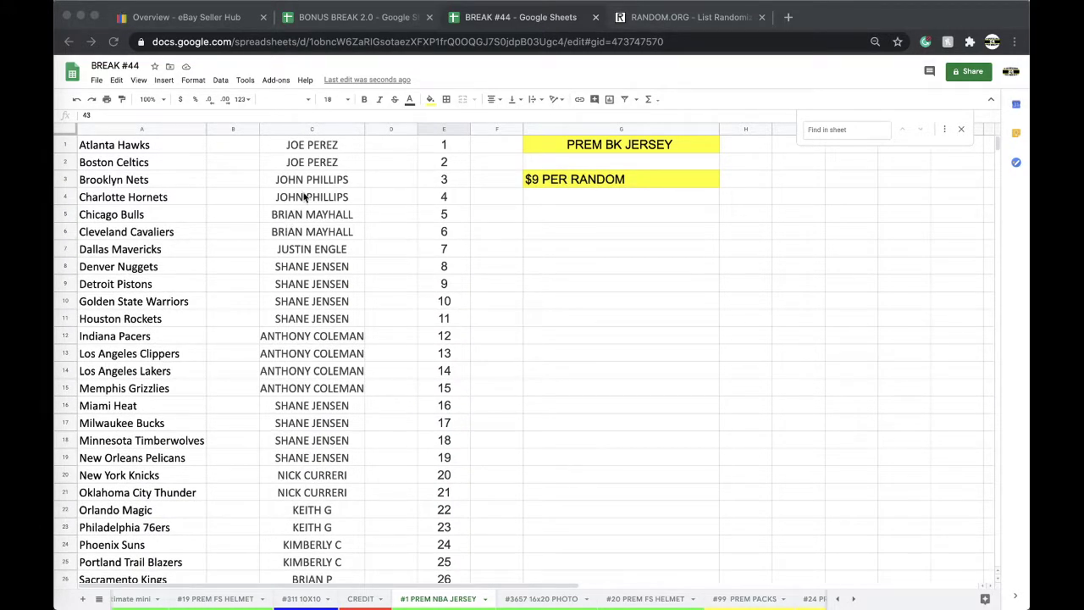
scroll(316, 193, down, 2)
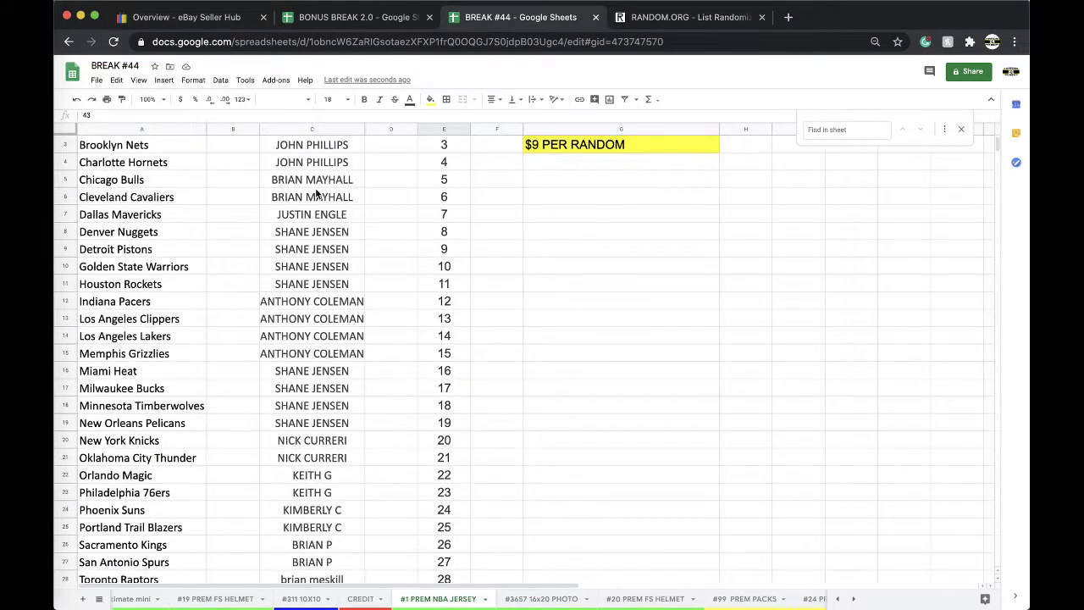
scroll(320, 192, down, 2)
click(315, 195)
scroll(315, 196, down, 1)
scroll(316, 209, down, 2)
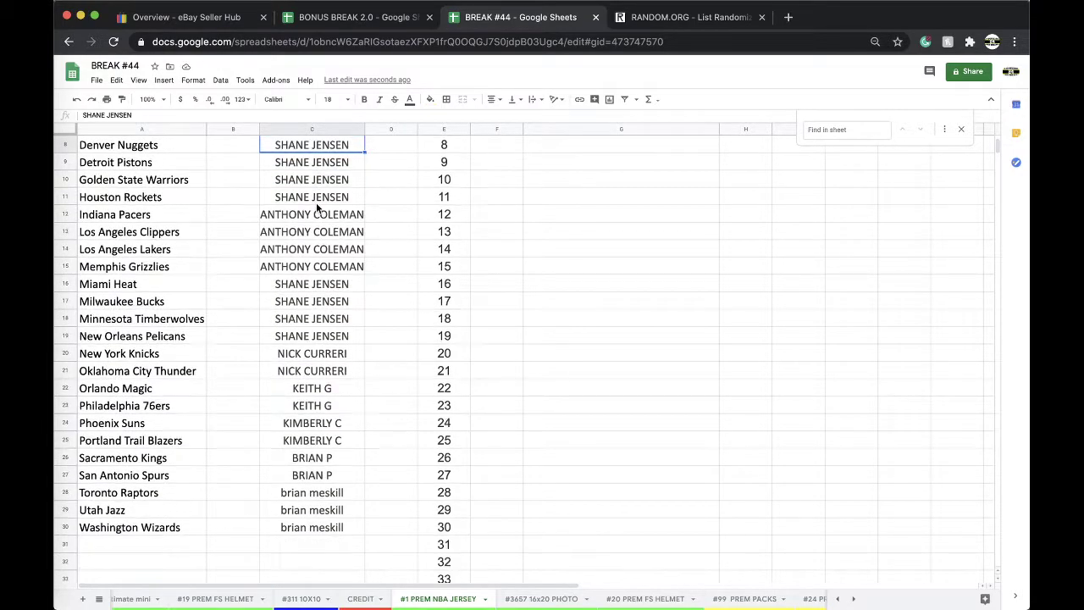
click(314, 232)
scroll(313, 236, down, 2)
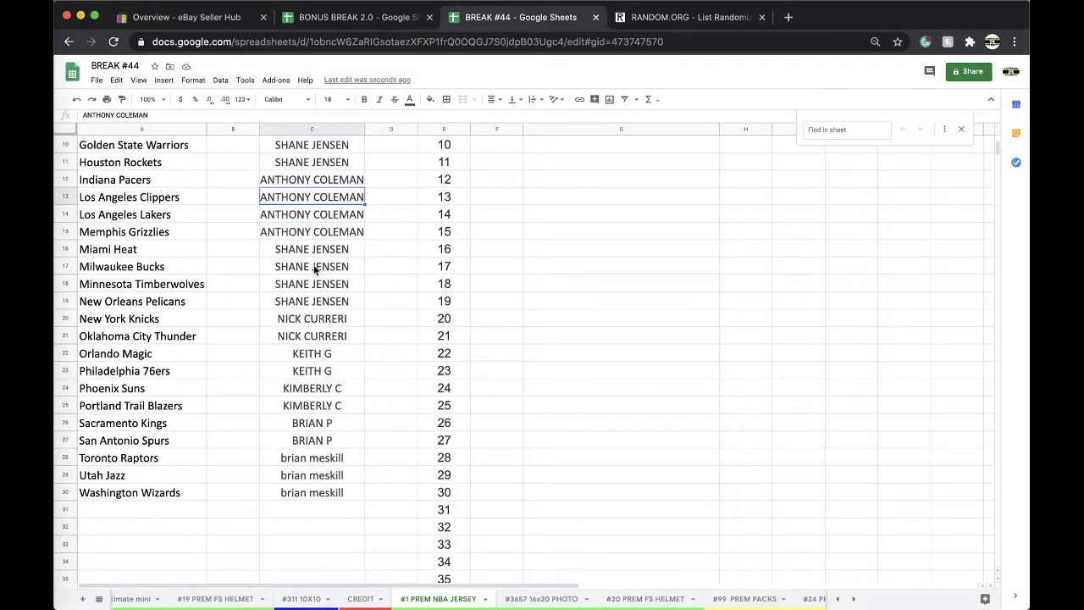
scroll(314, 269, down, 1)
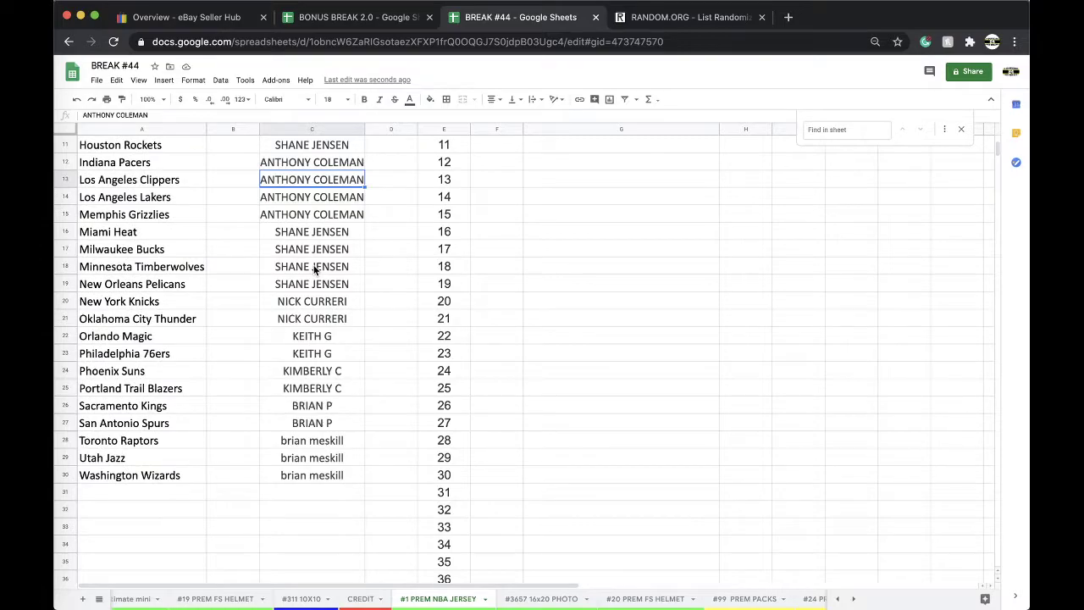
scroll(332, 369, up, 5)
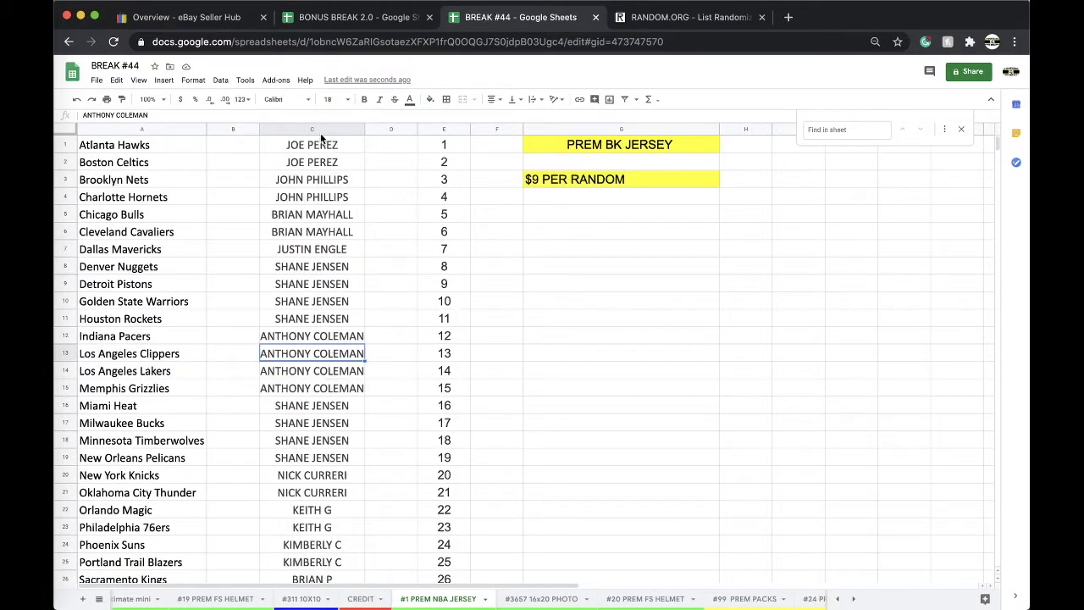
click(315, 128)
Reload the List Randomizer and shuffle the buyer names five times
click(640, 21)
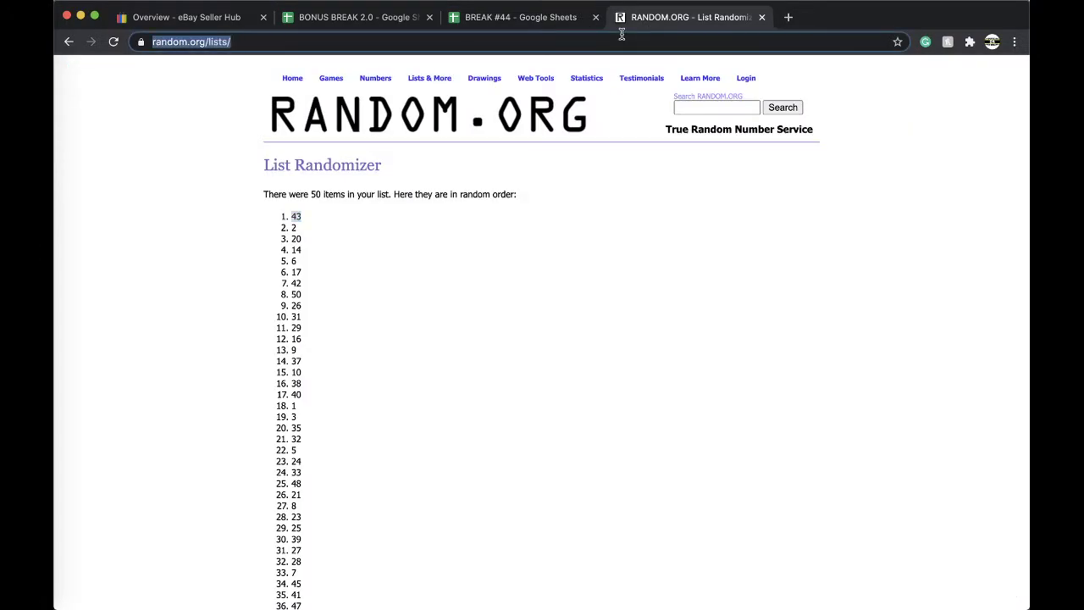
key(Return)
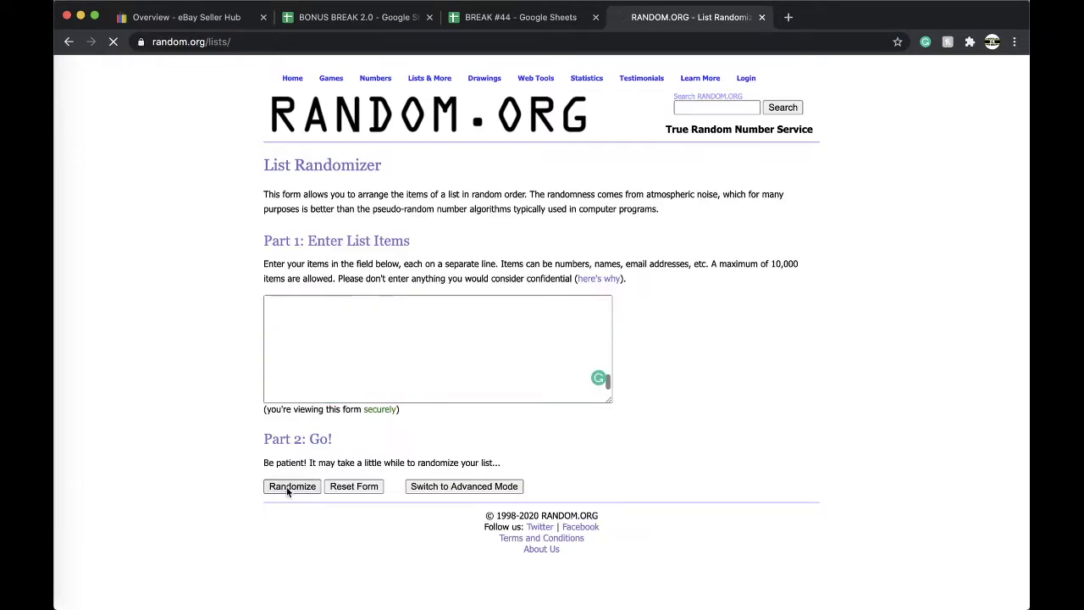
click(283, 523)
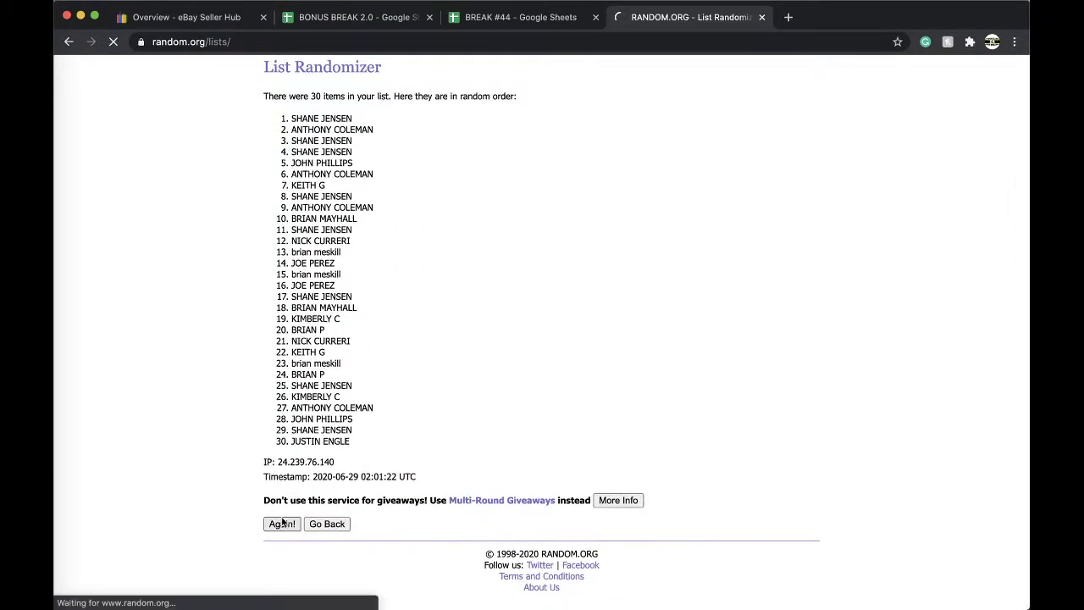
click(281, 519)
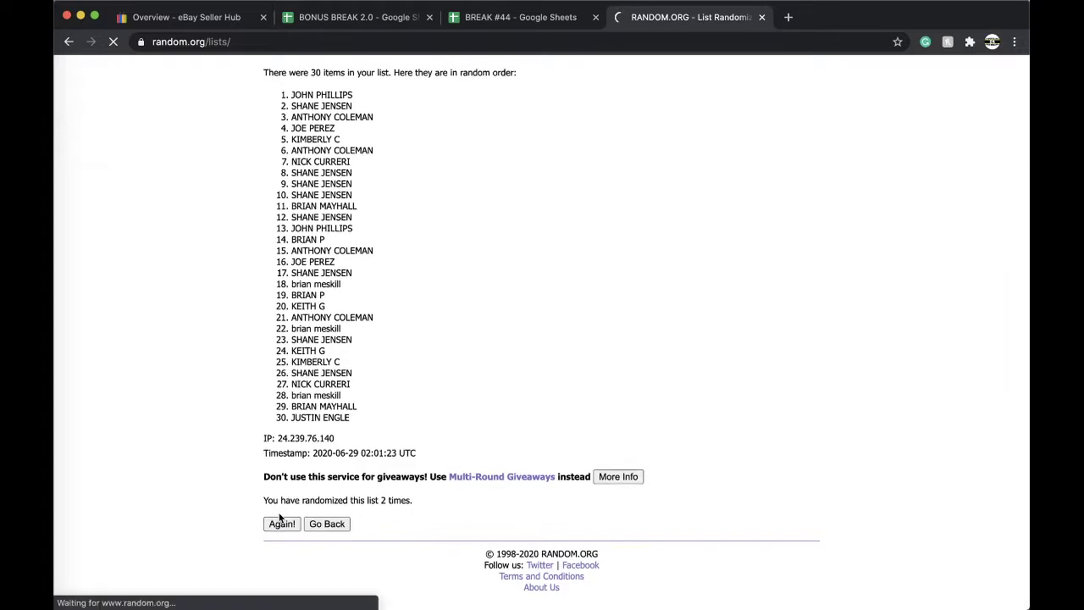
click(280, 522)
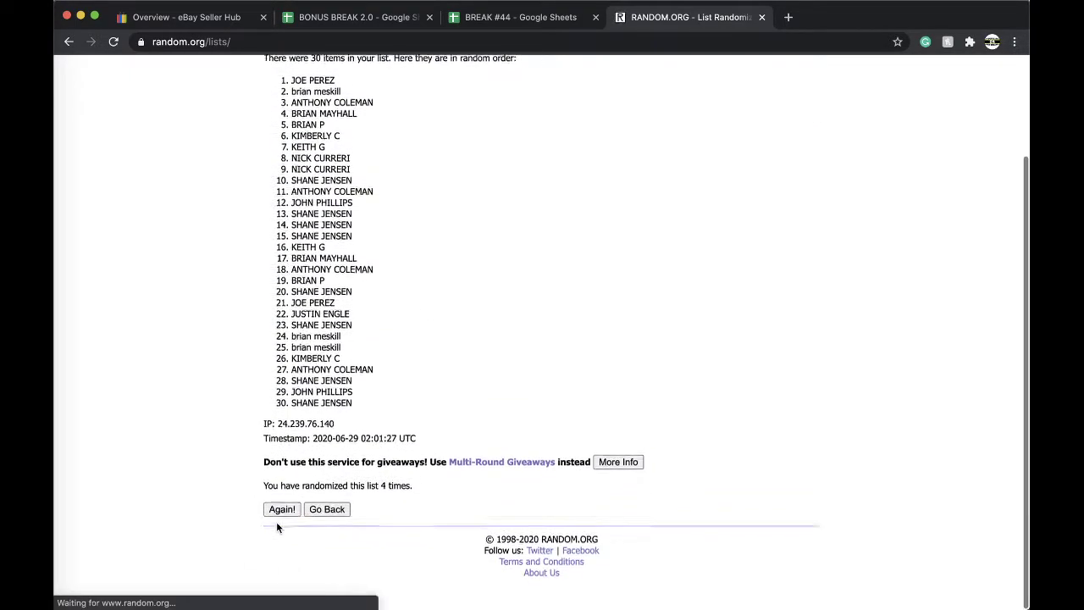
click(277, 524)
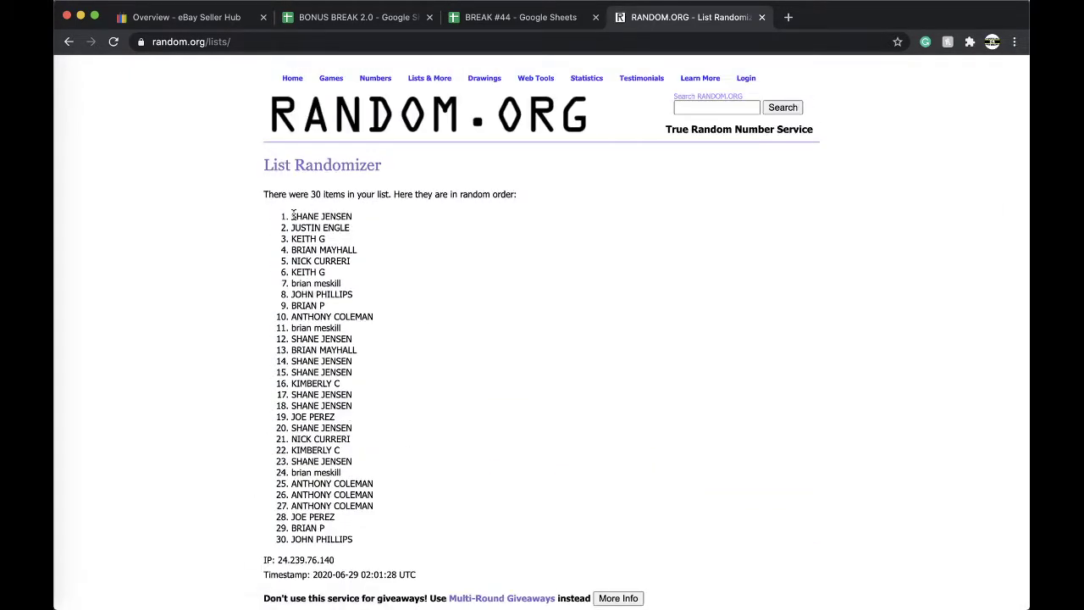
Select the shuffled names and return to BREAK #44 with cell B1 selected
drag(292, 215, 370, 417)
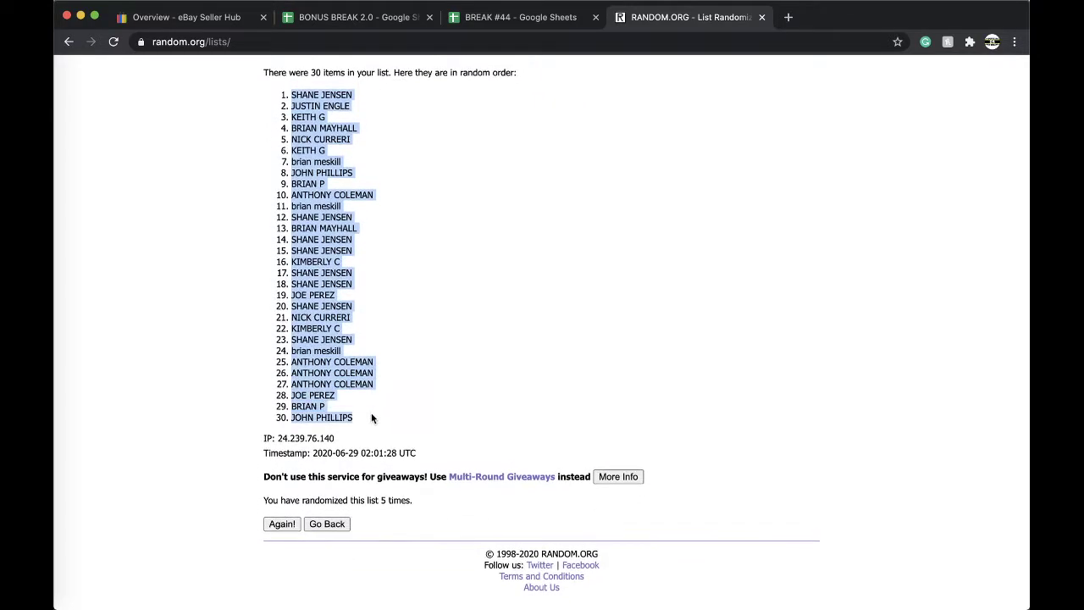
click(521, 17)
click(225, 150)
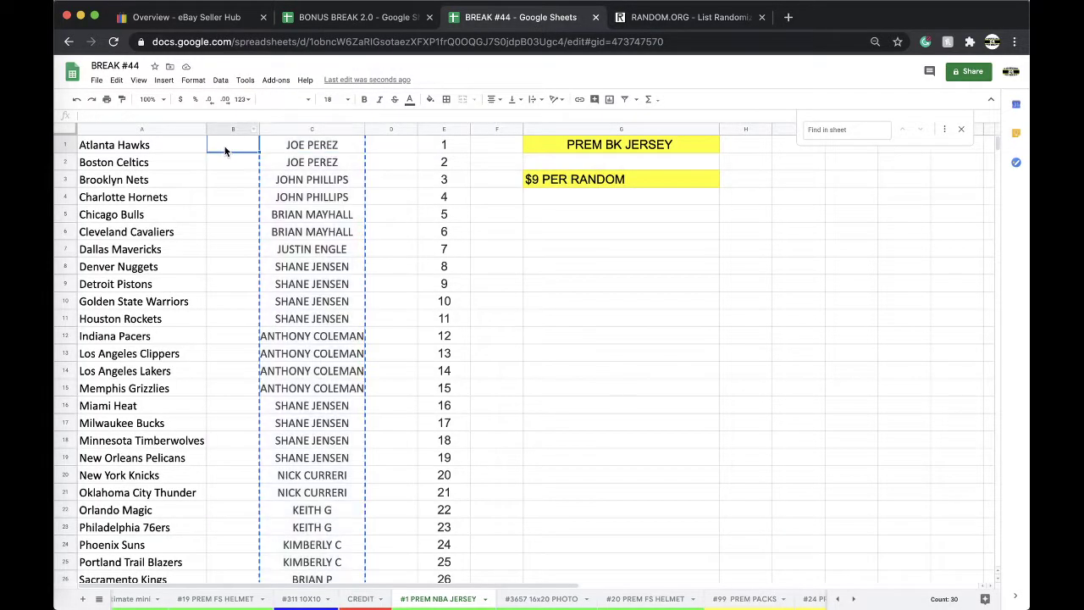
Paste the shuffled names into column B, autofit it, and sort the sheet by B A→Z
key(super+v)
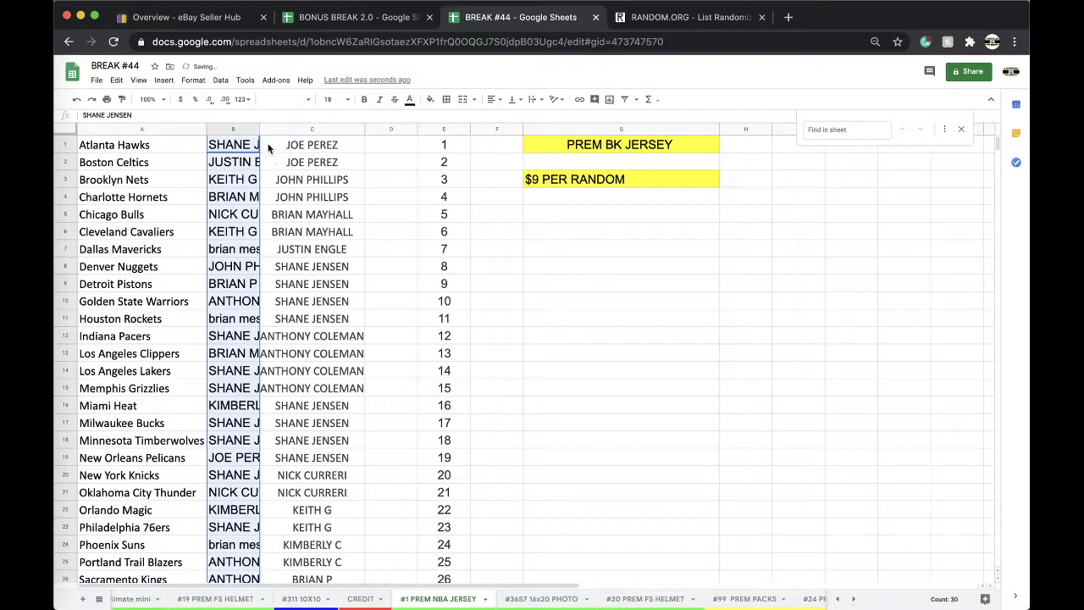
double_click(259, 128)
click(220, 80)
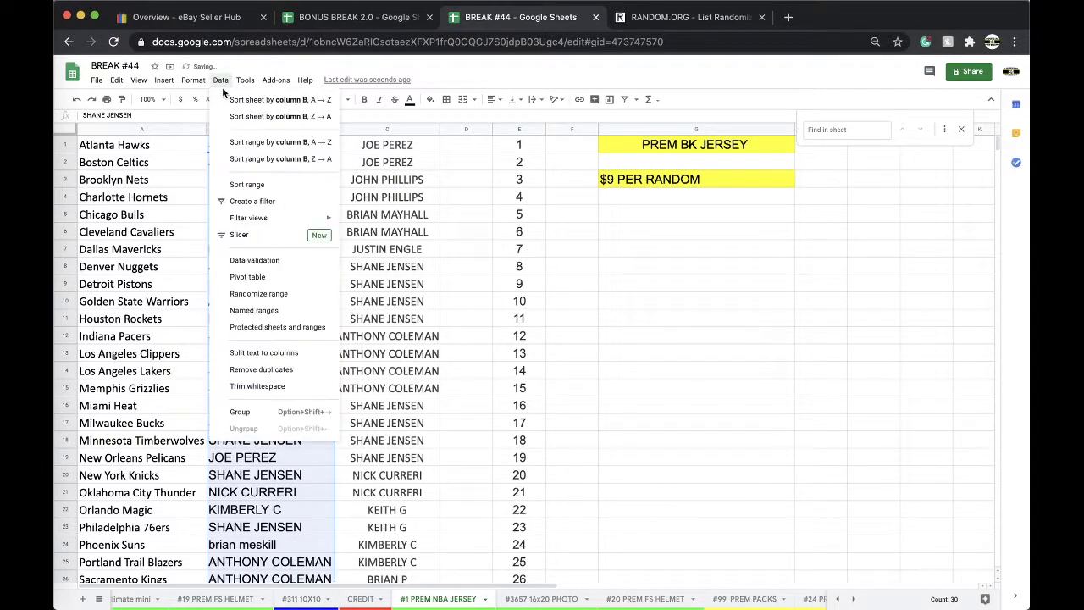
click(227, 99)
click(260, 163)
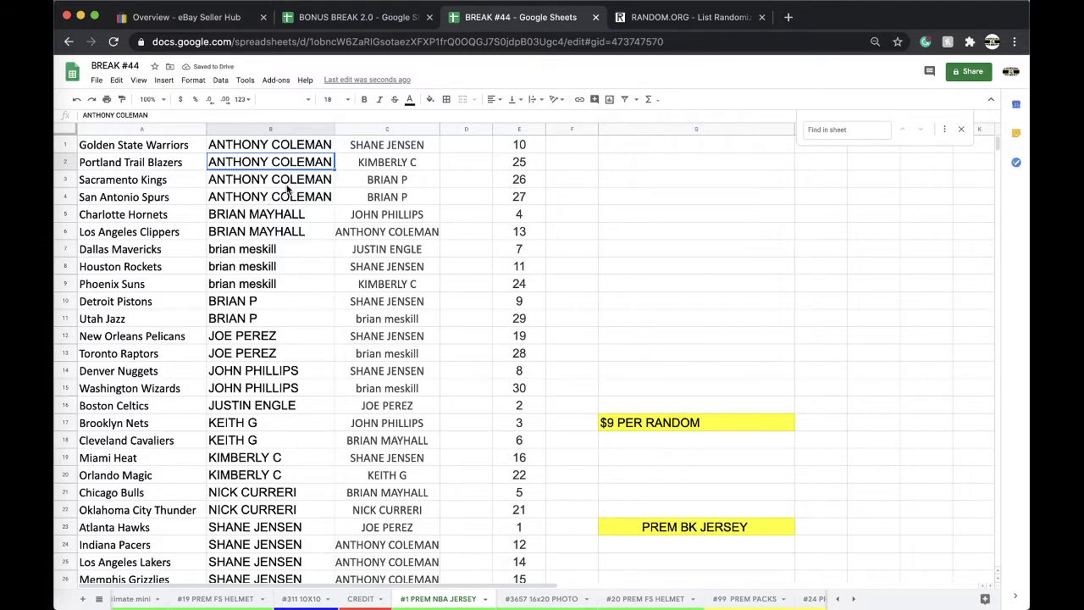
Scroll through the sorted sheet, checking several buyer entries in column B
scroll(288, 188, down, 2)
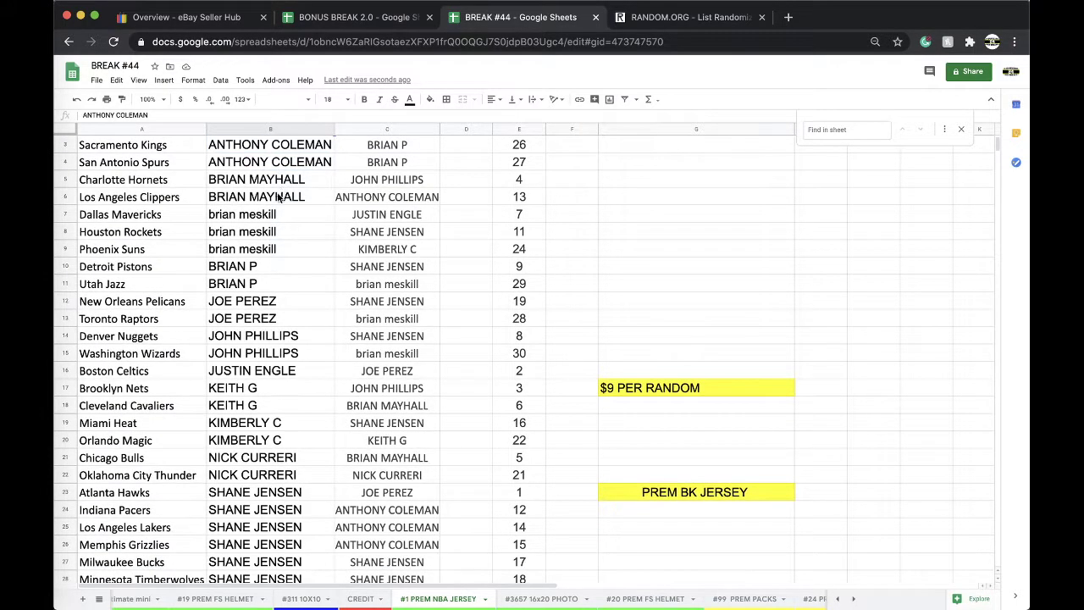
scroll(286, 201, down, 1)
click(259, 248)
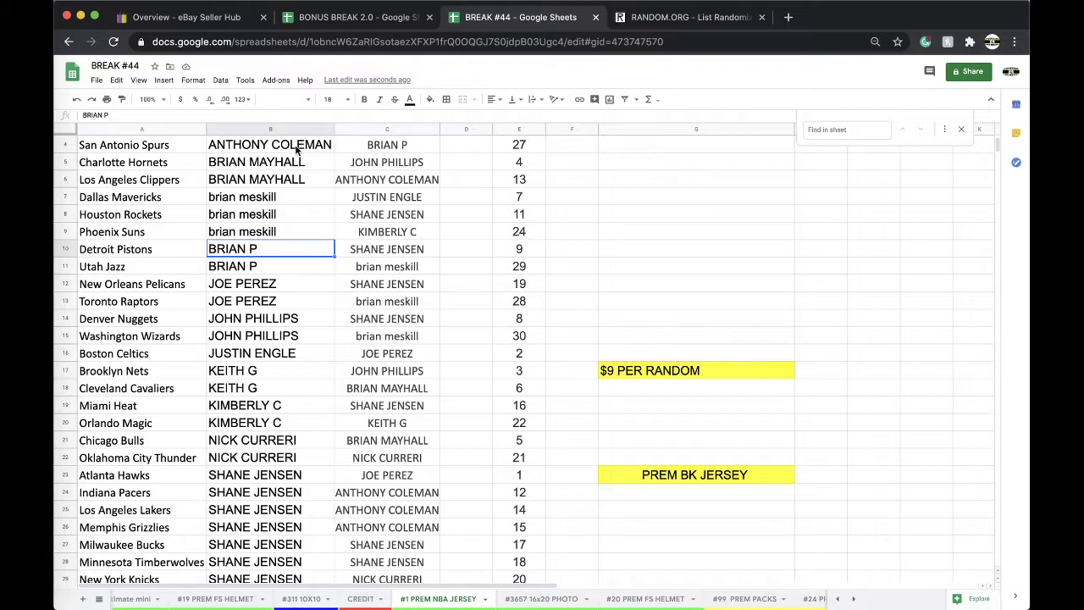
scroll(291, 176, down, 2)
scroll(280, 210, down, 1)
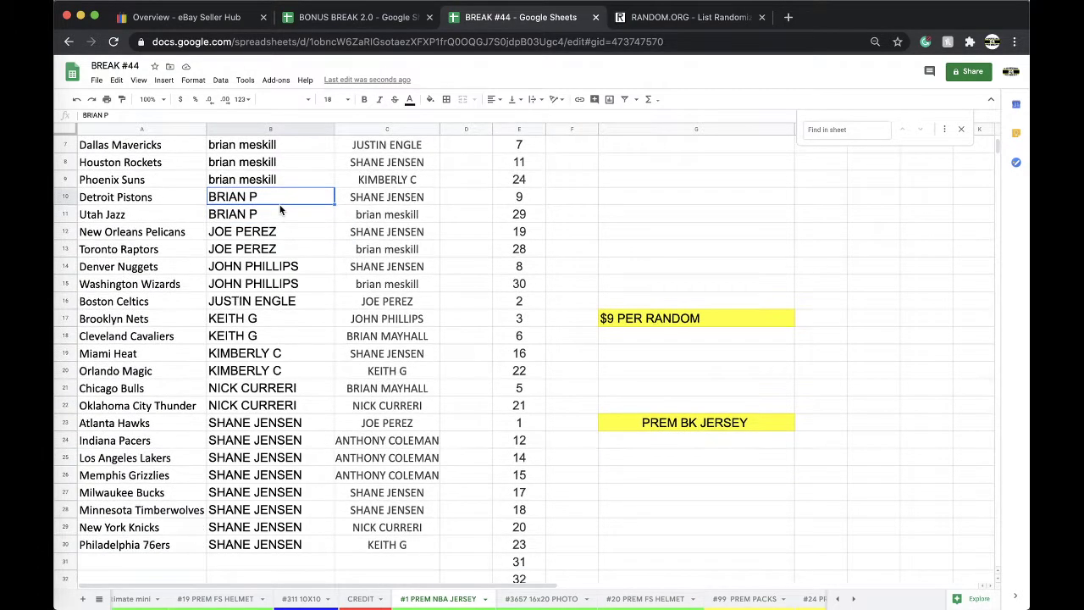
scroll(275, 222, down, 1)
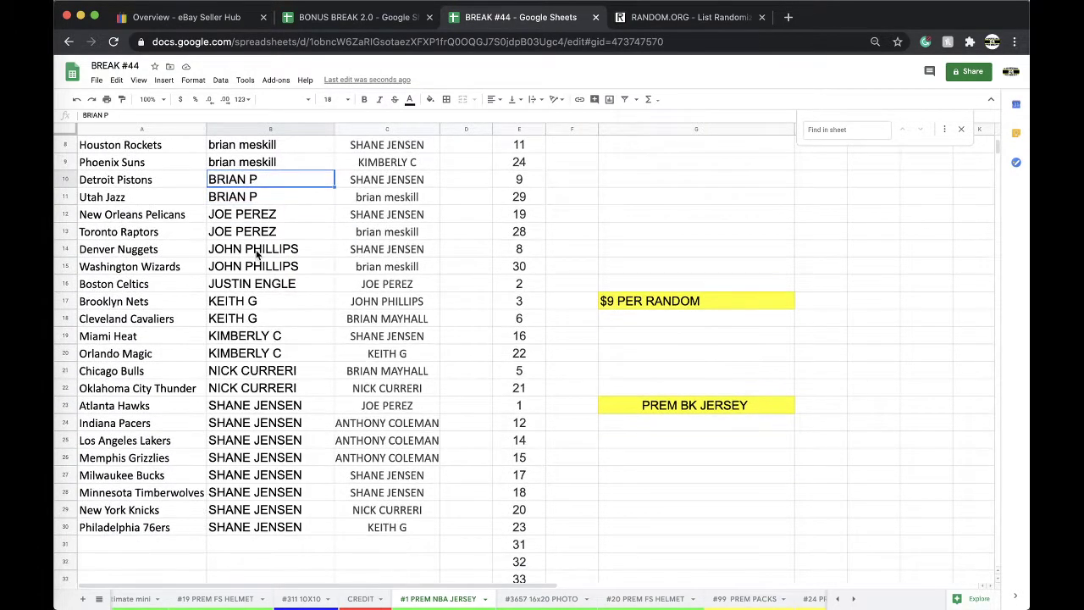
click(258, 254)
scroll(264, 217, down, 1)
scroll(262, 218, down, 1)
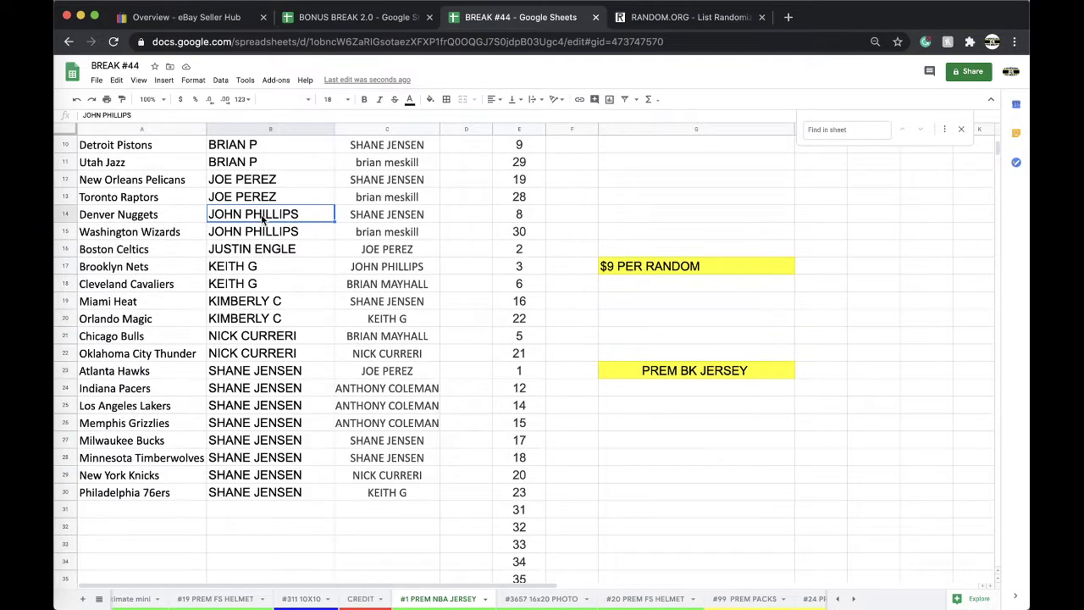
scroll(261, 228, down, 1)
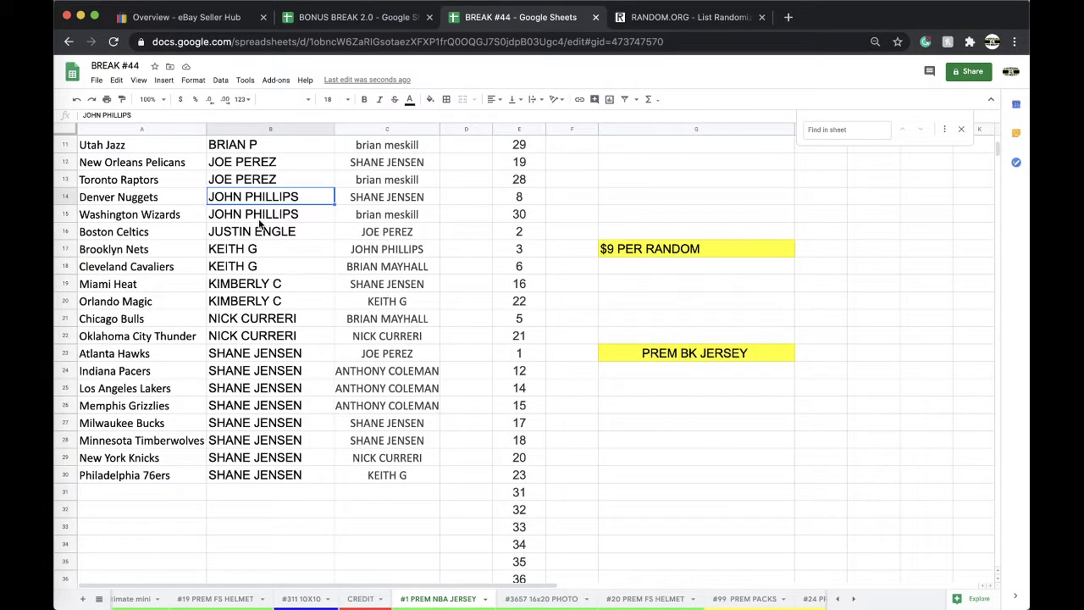
scroll(254, 245, down, 2)
scroll(267, 218, down, 1)
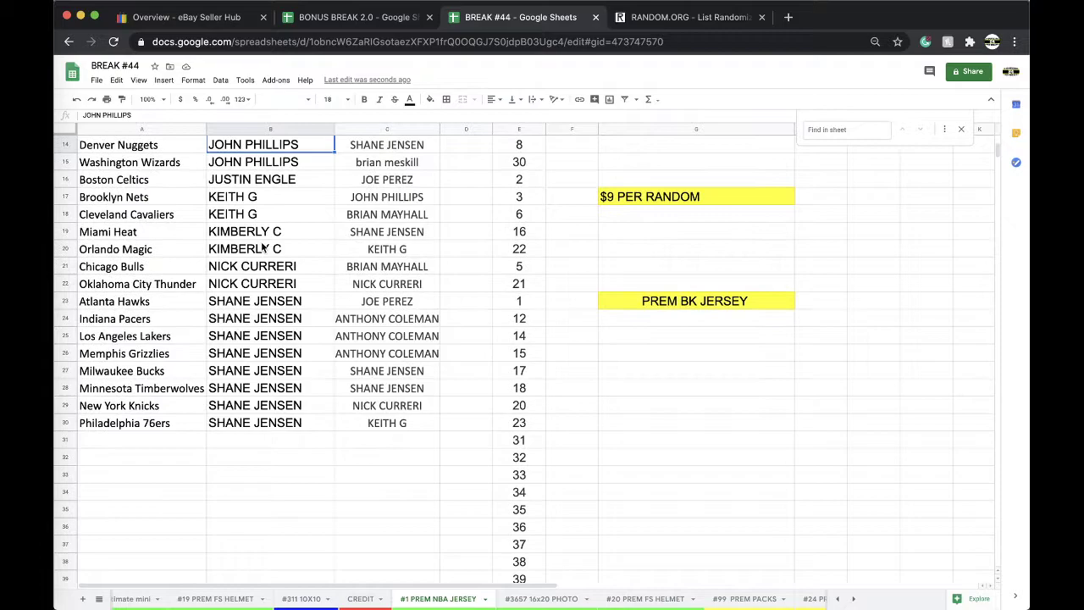
scroll(272, 224, down, 1)
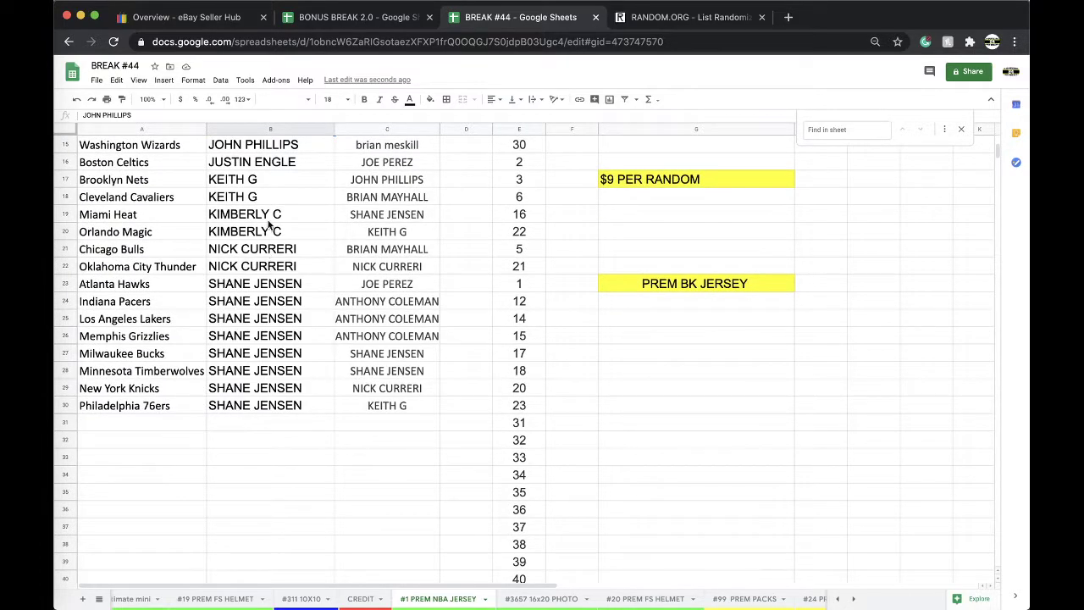
click(271, 218)
scroll(271, 220, down, 1)
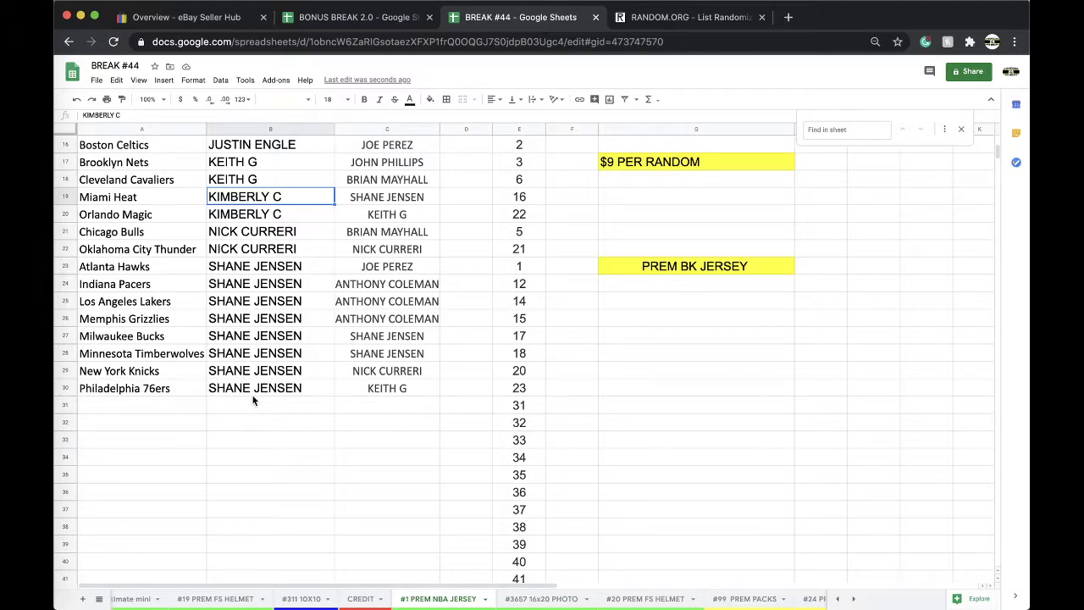
scroll(252, 400, up, 5)
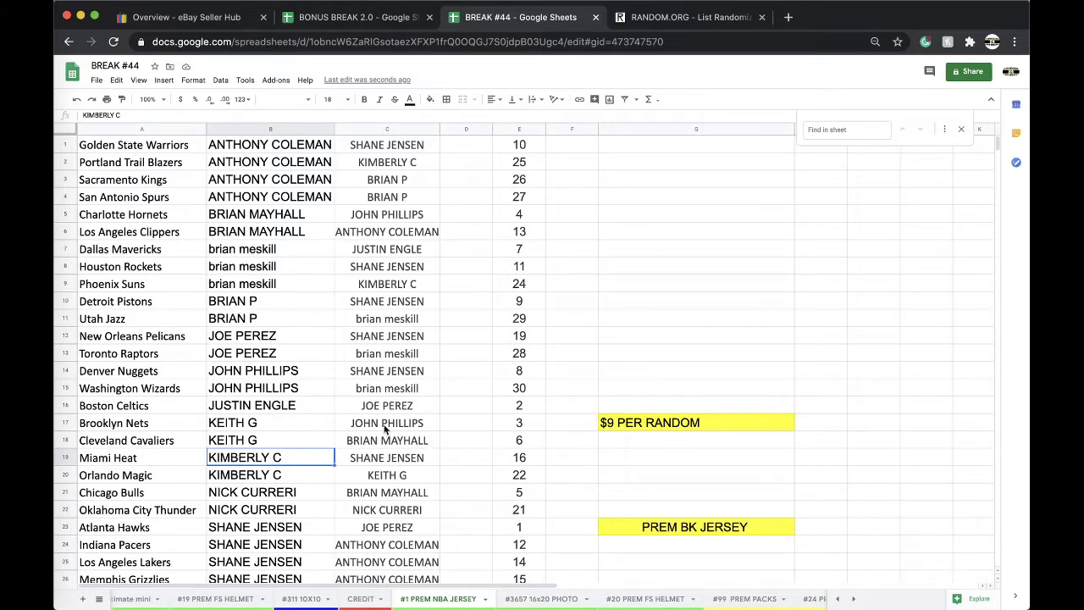
Sort the whole sheet A→Z by the team column A
click(142, 129)
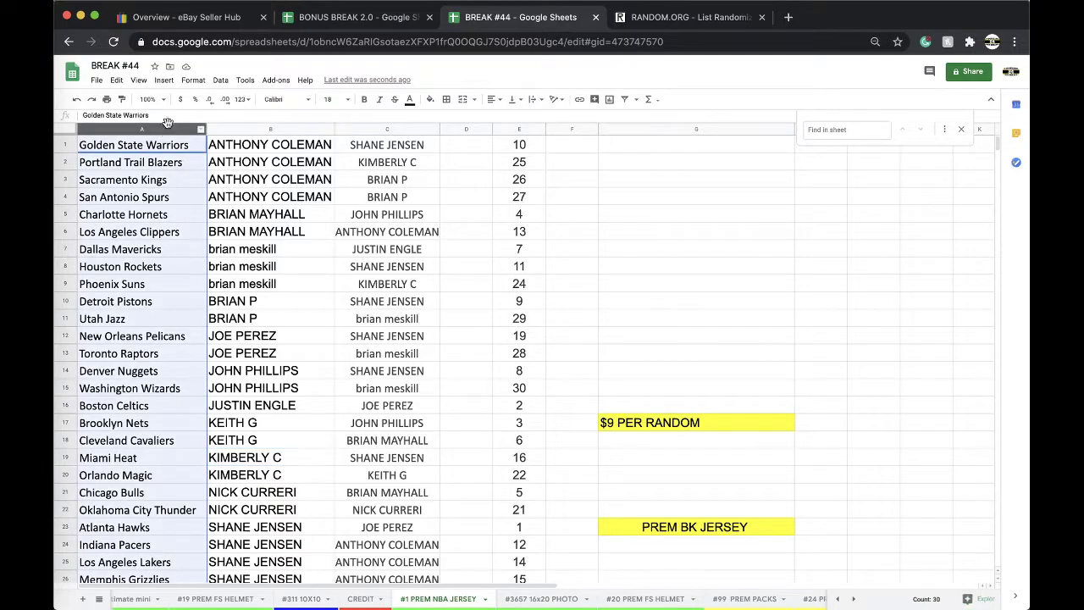
click(220, 79)
click(223, 99)
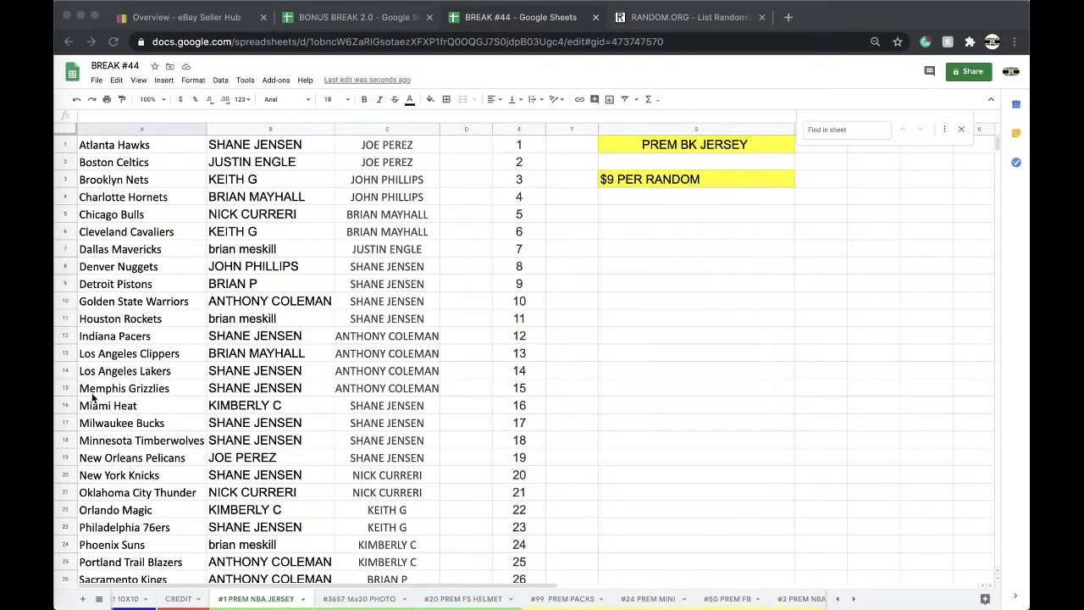
Fill the Golden State Warriors owner's cell B10 cyan and copy column C's names
click(254, 304)
click(432, 99)
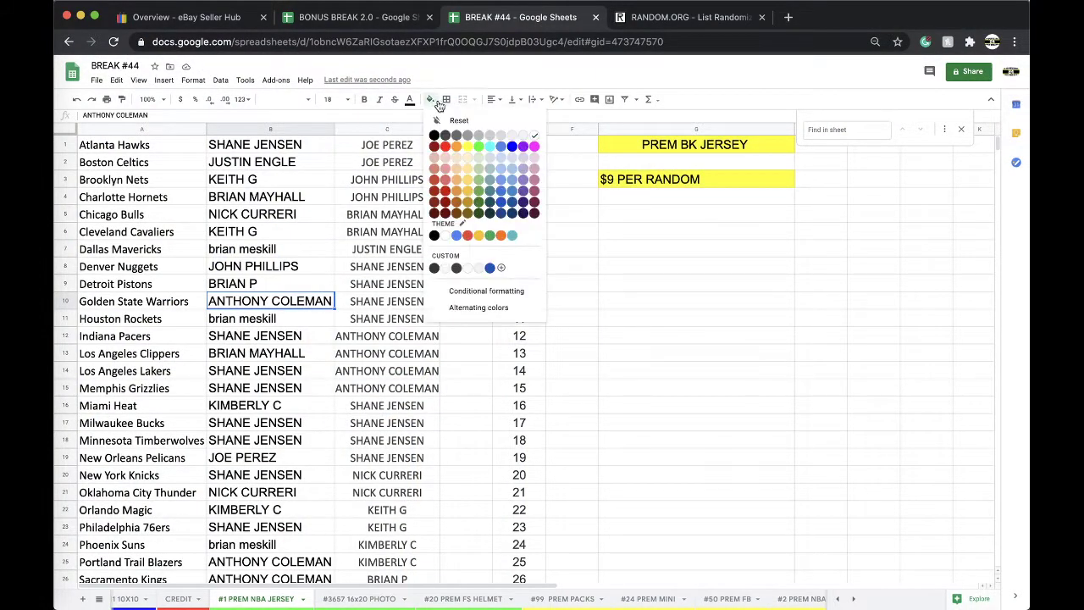
click(485, 151)
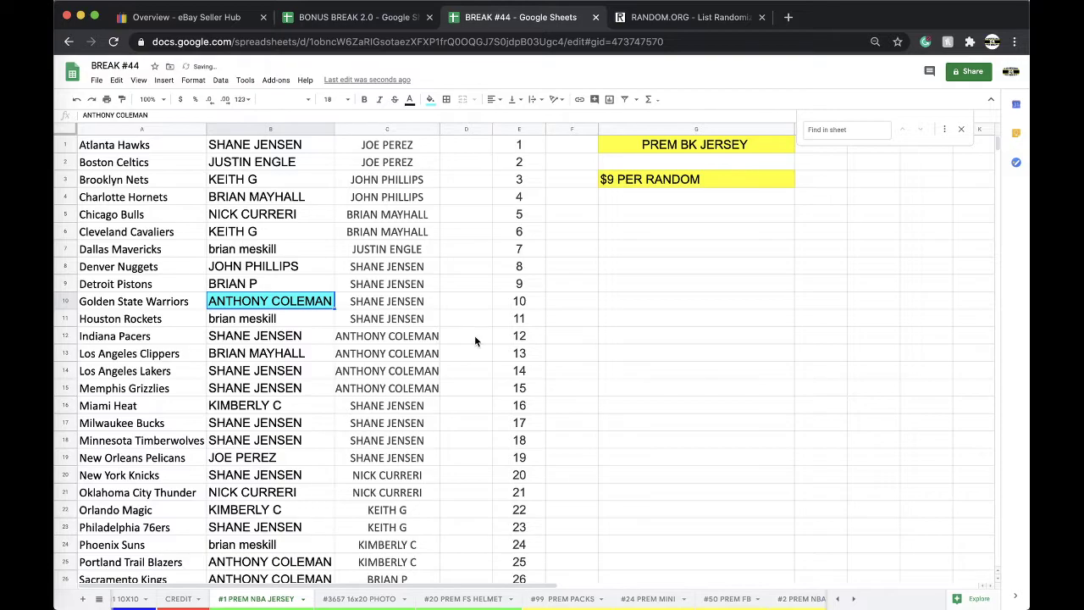
click(395, 128)
key(ctrl+c)
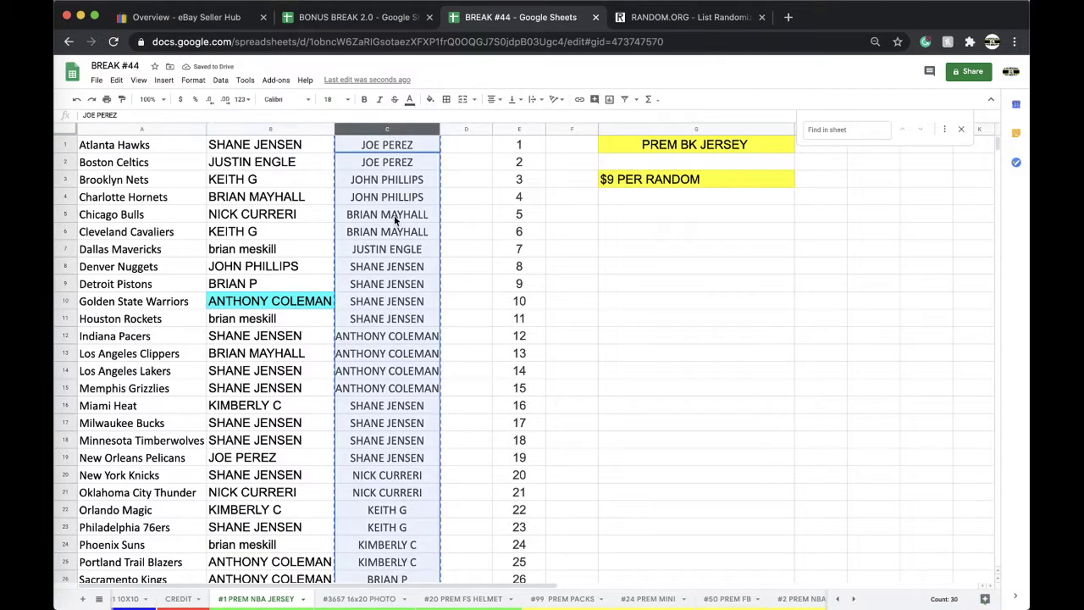
Reload the List Randomizer, paste the 30 names and randomize them
click(664, 18)
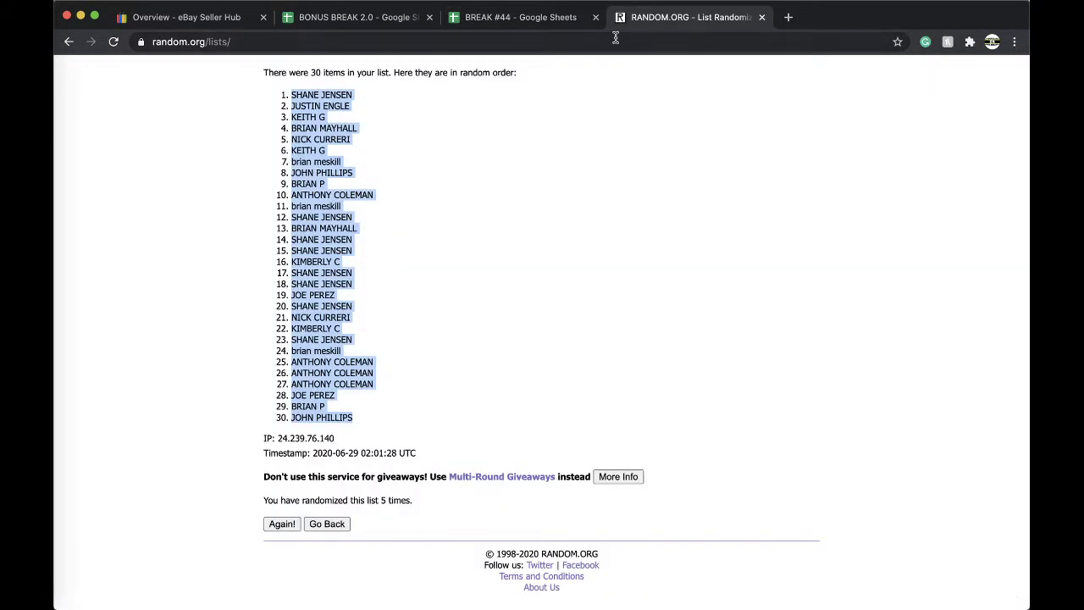
click(615, 37)
key(Return)
click(327, 384)
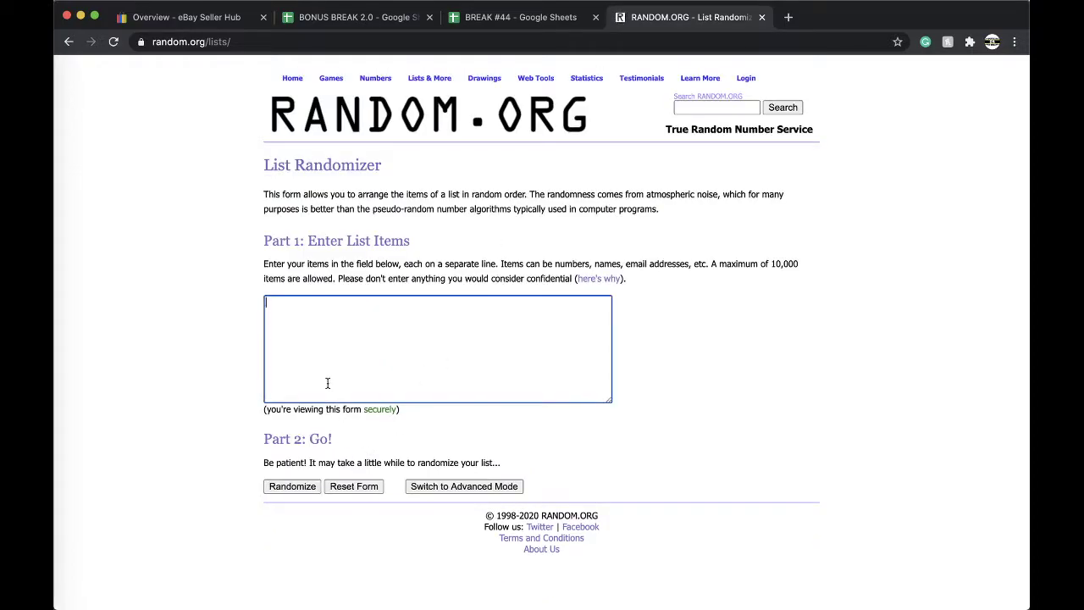
key(super+v)
click(290, 486)
Reshuffle four more times, select the top winner name, and return to BREAK #44
scroll(305, 472, down, 2)
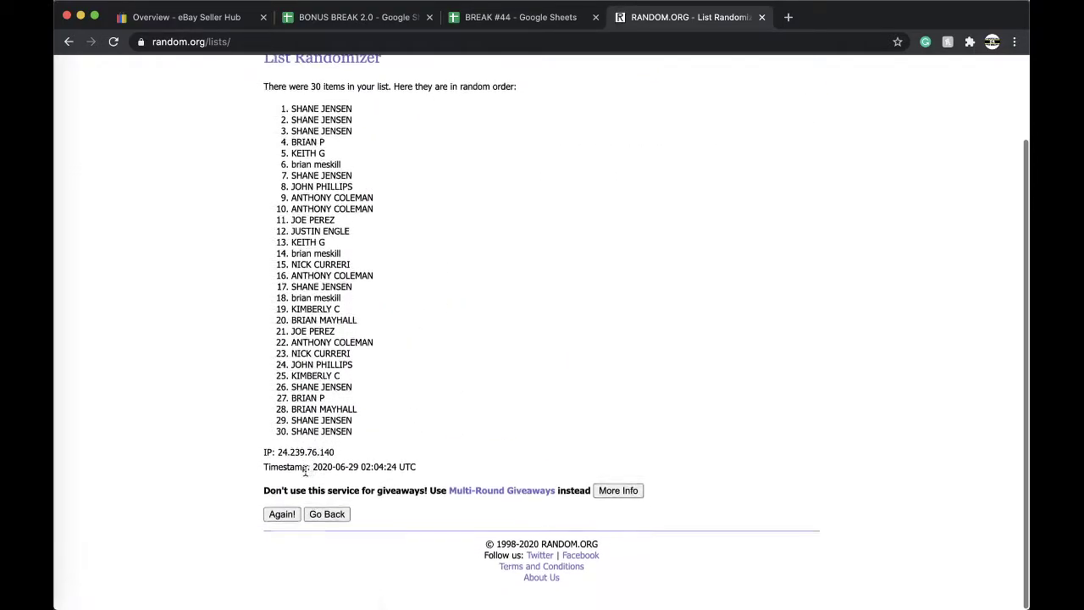
click(275, 516)
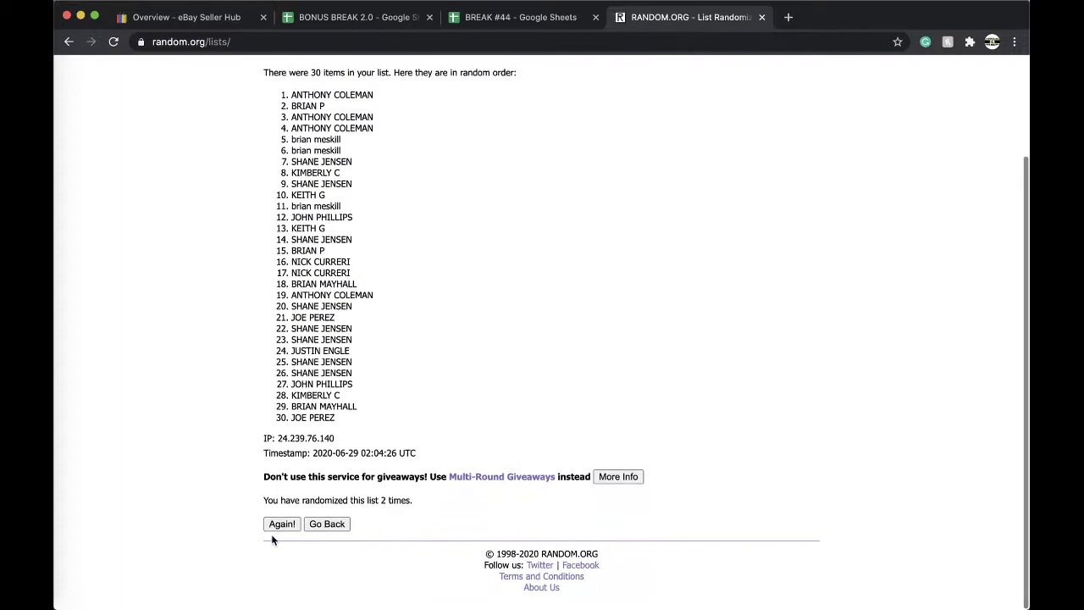
click(281, 525)
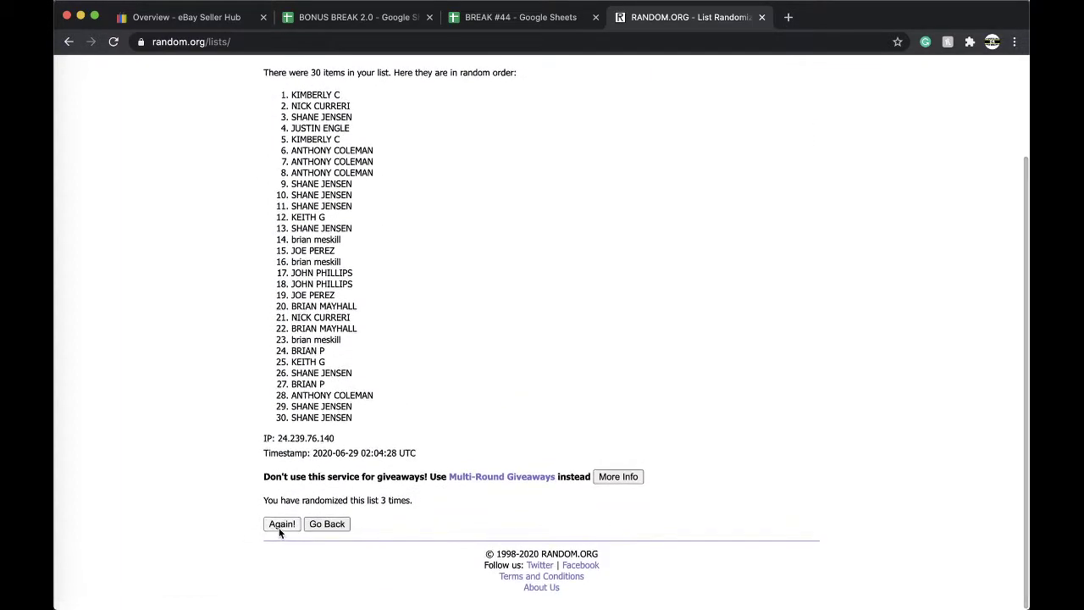
click(280, 526)
click(282, 522)
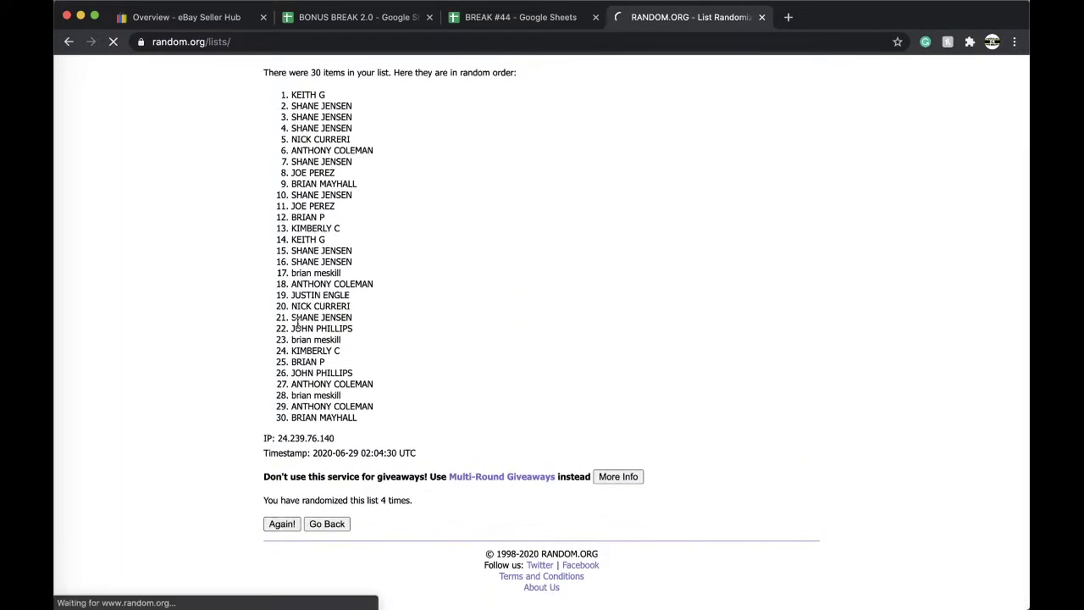
triple_click(299, 217)
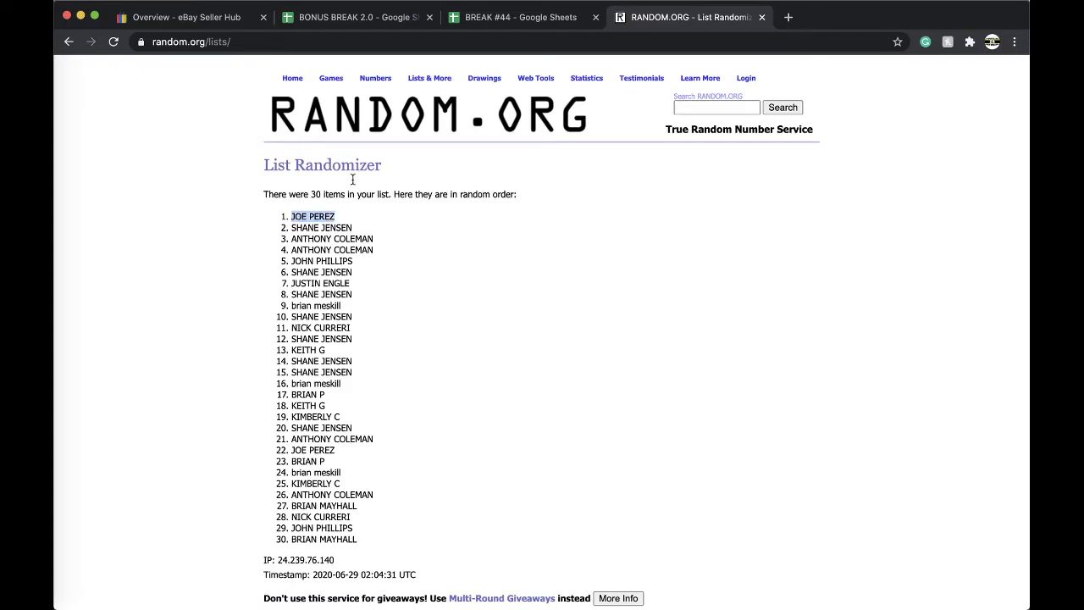
click(545, 23)
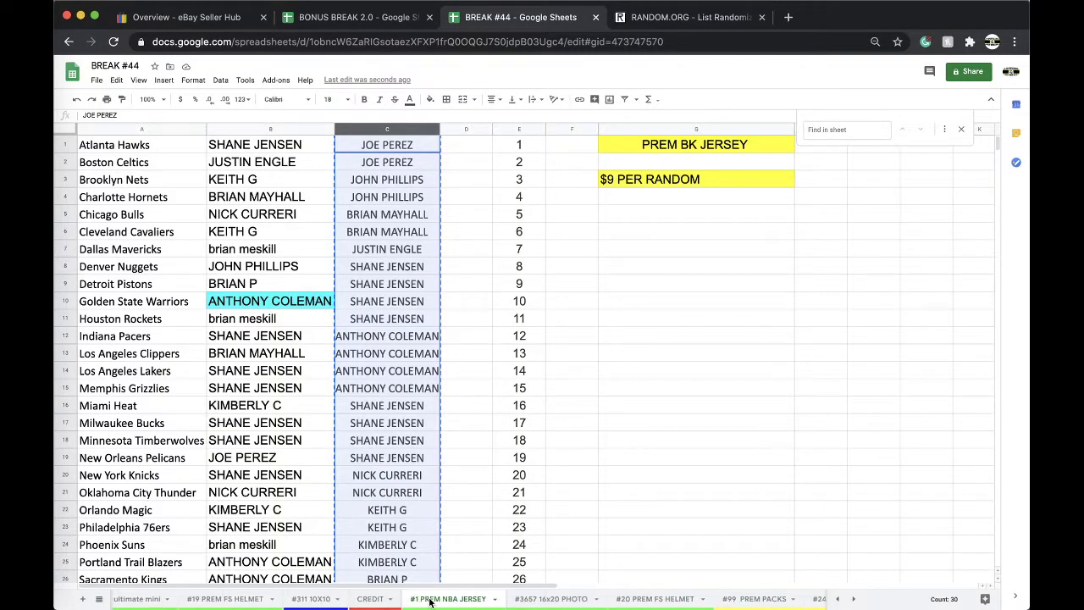
Move the #1 PREM NBA JERSEY tab beside #19 PREM FS HELMET, then open BONUS BREAK 2.0's #7 BONUS BASKETBALL sheet
drag(430, 601, 330, 601)
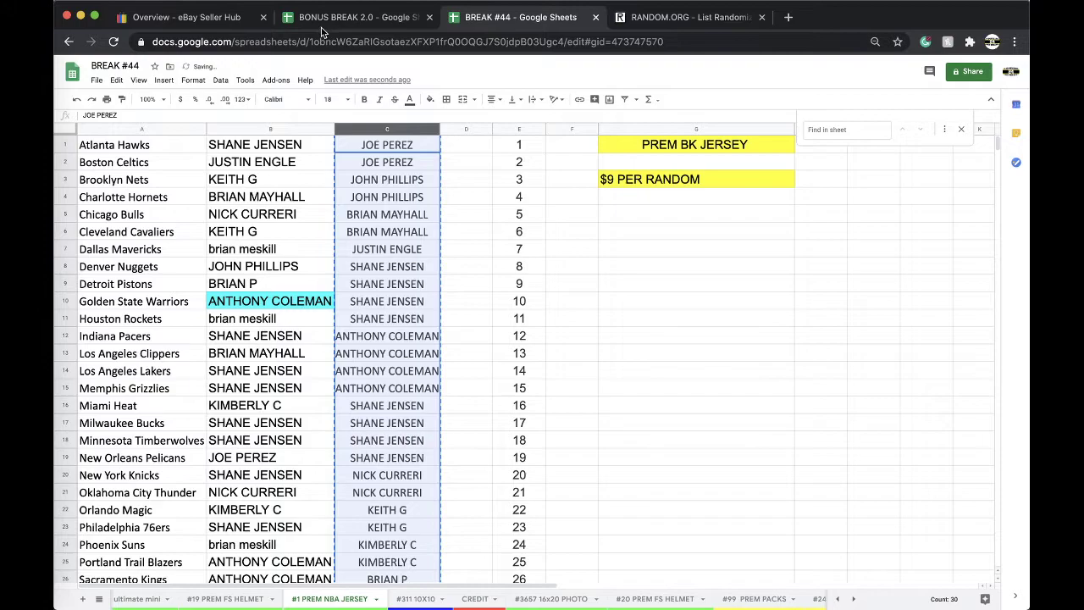
click(324, 20)
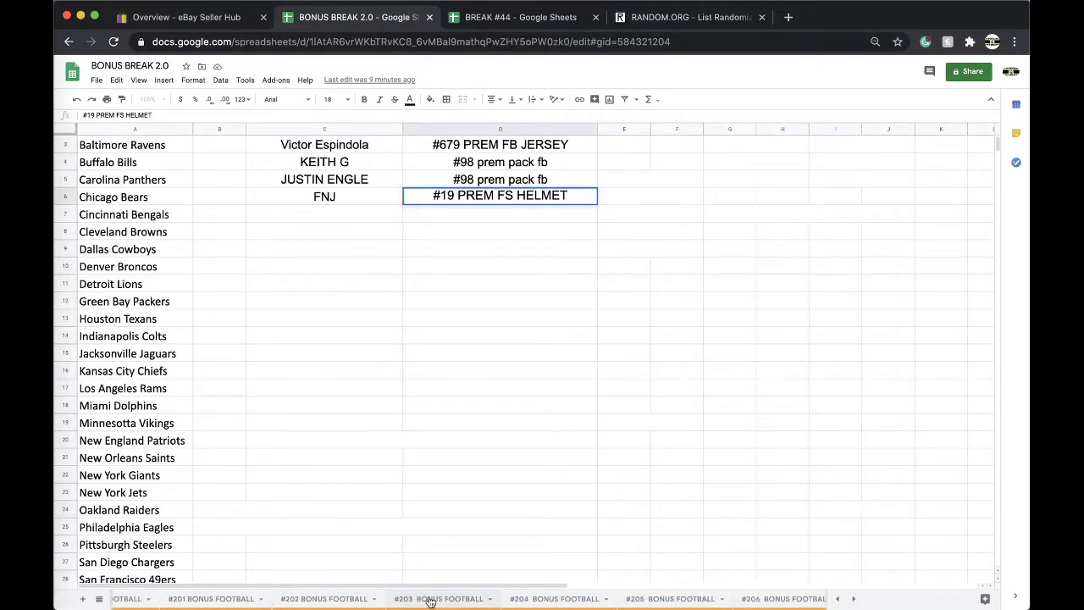
scroll(430, 600, left, 10)
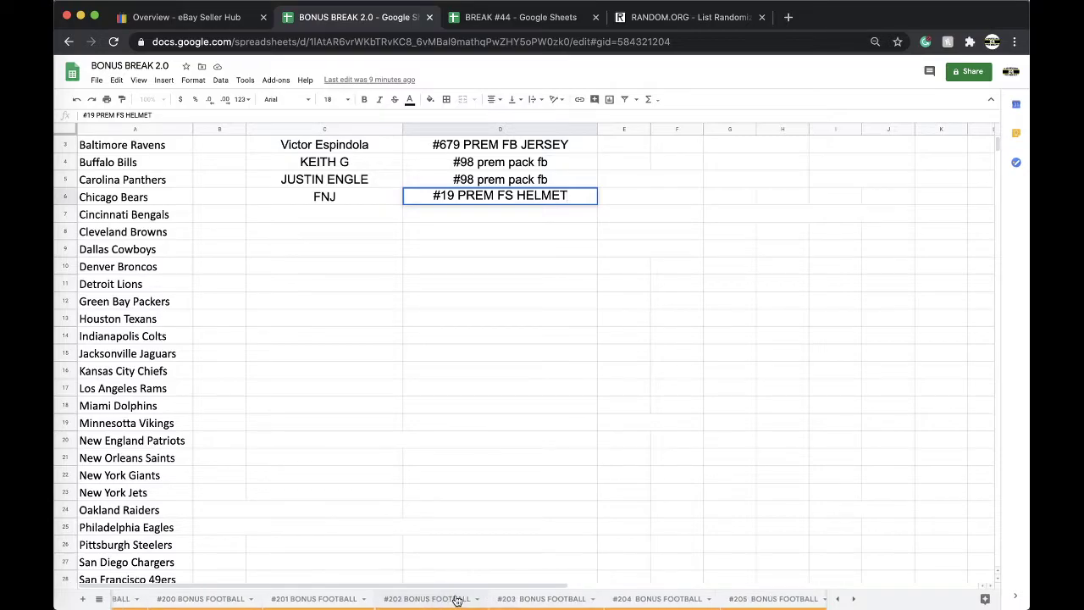
scroll(455, 600, left, 10)
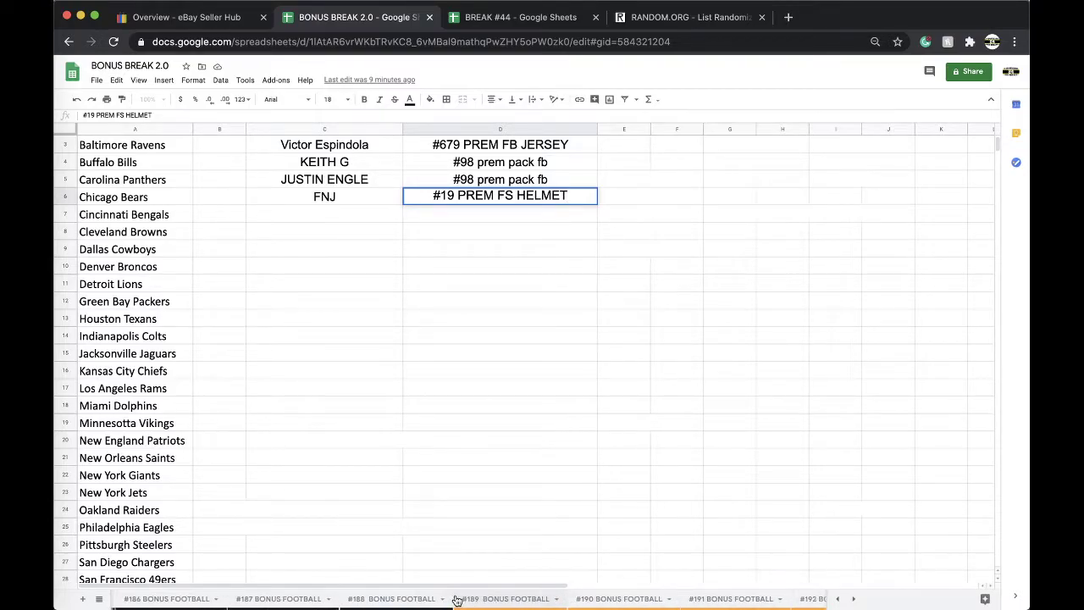
scroll(455, 600, left, 5)
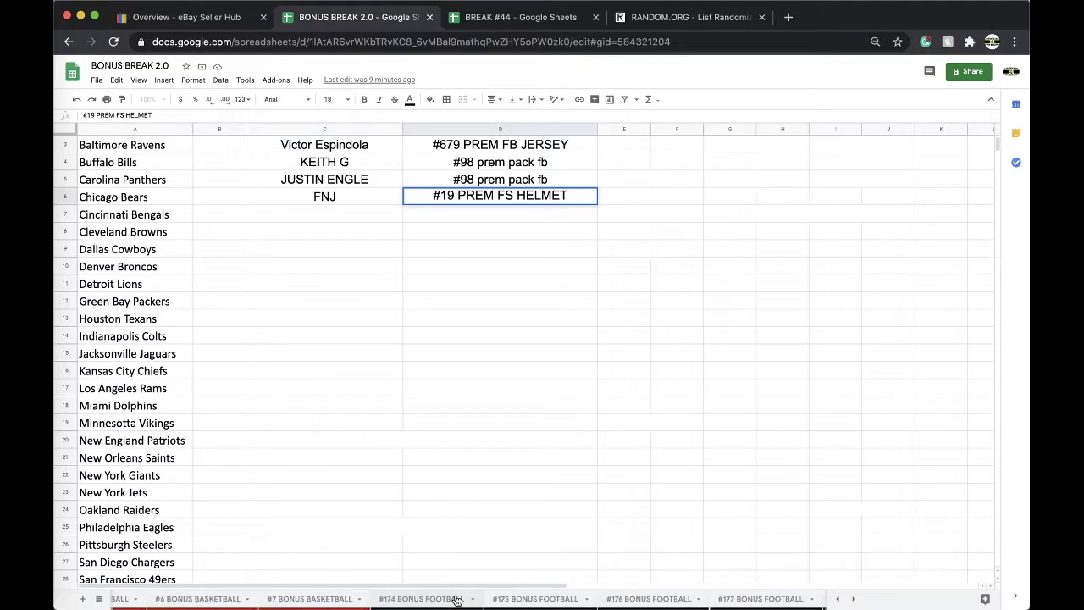
scroll(456, 599, left, 2)
click(455, 600)
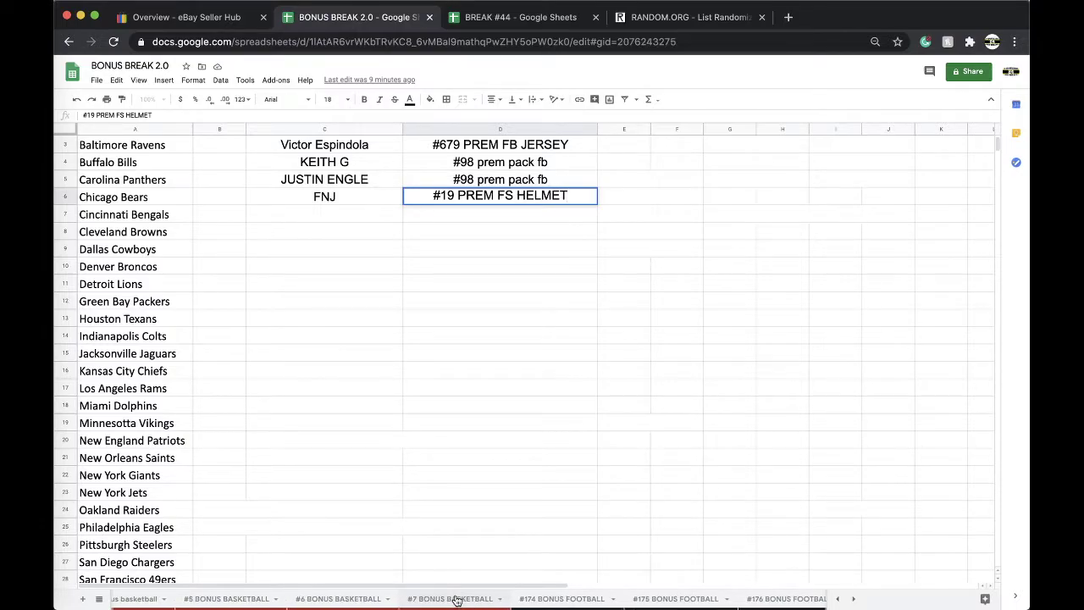
Paste the winner's name as values only into C11 and enter '#1 PREM BK JERSEY' in D11
click(345, 317)
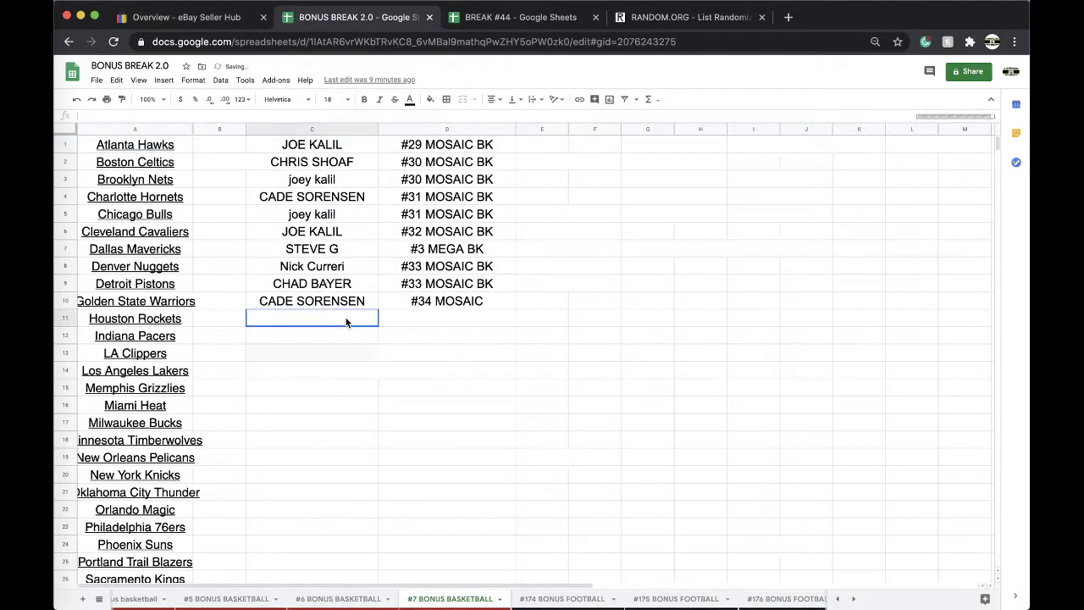
key(super+v)
click(392, 354)
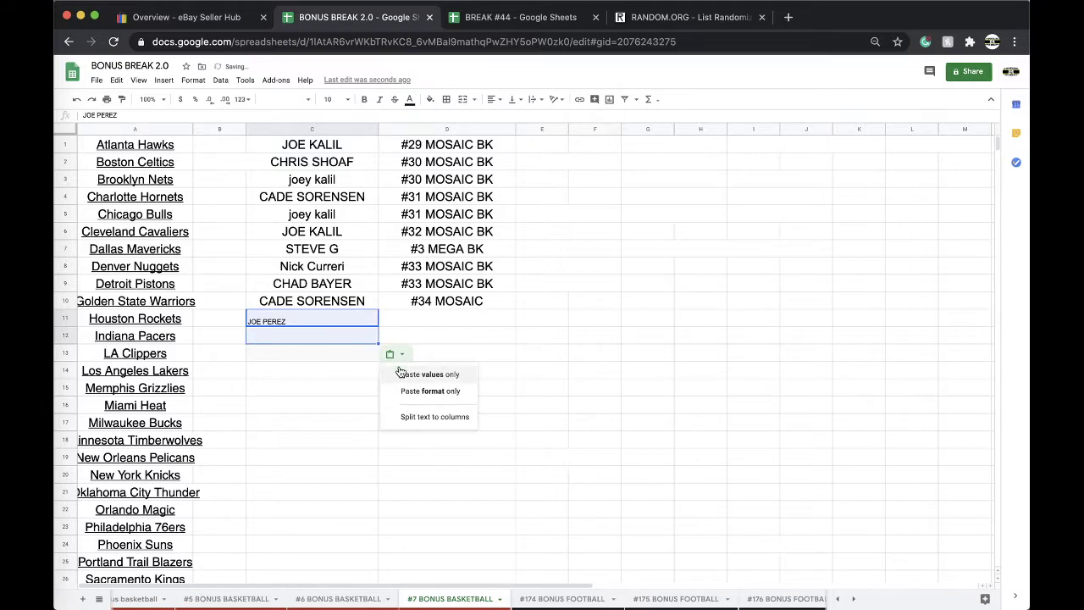
click(423, 373)
click(424, 318)
text(#1 PR)
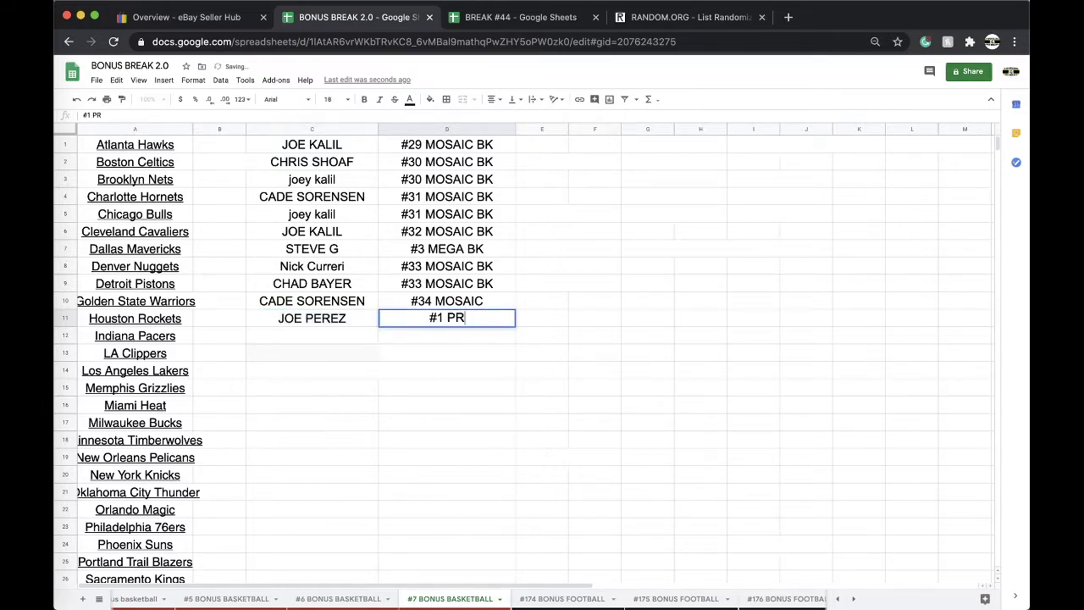
text(EM BK JERSEY)
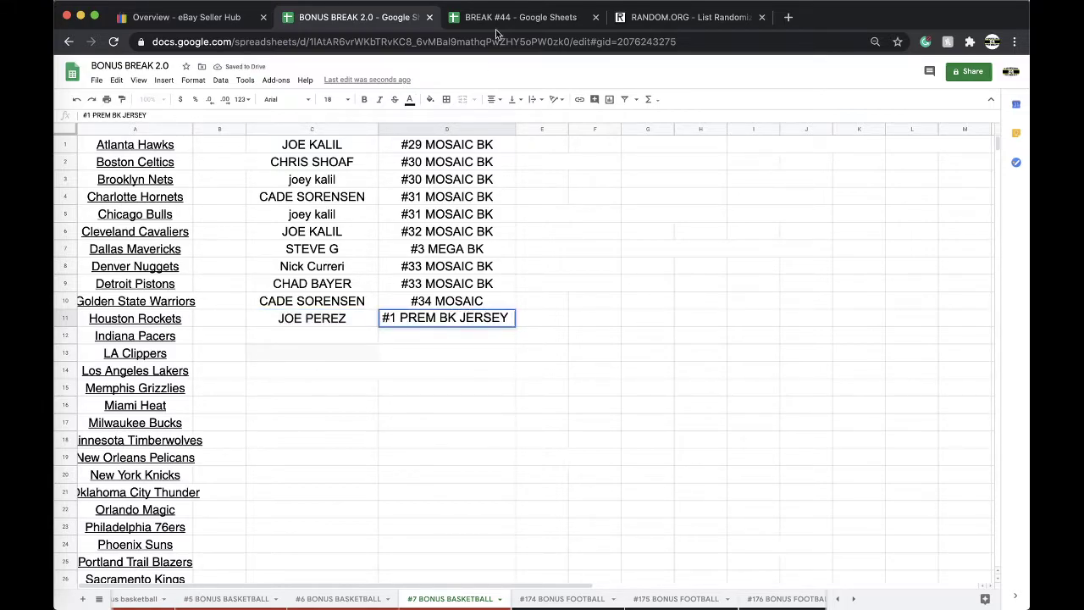
Return to BREAK #44, deselect column C, and open the #3657 16x20 PHOTO sheet
click(499, 19)
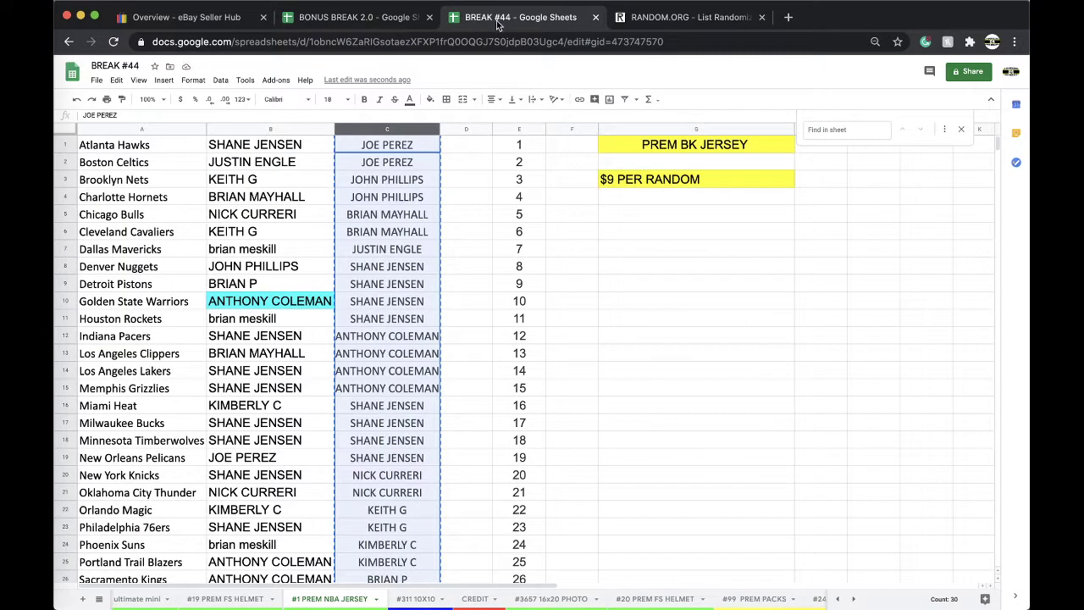
click(677, 423)
click(545, 598)
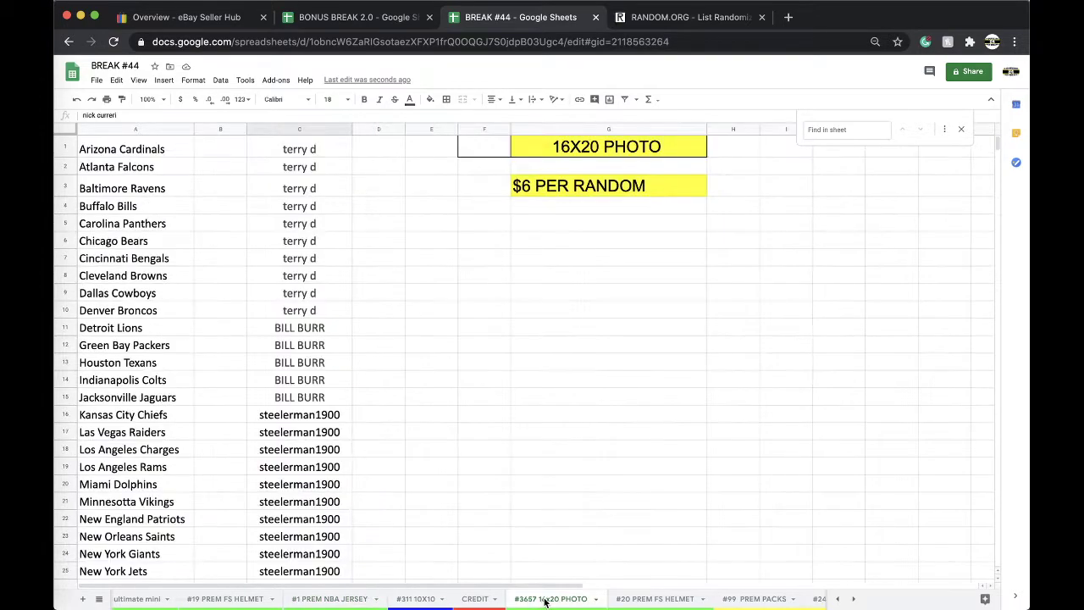